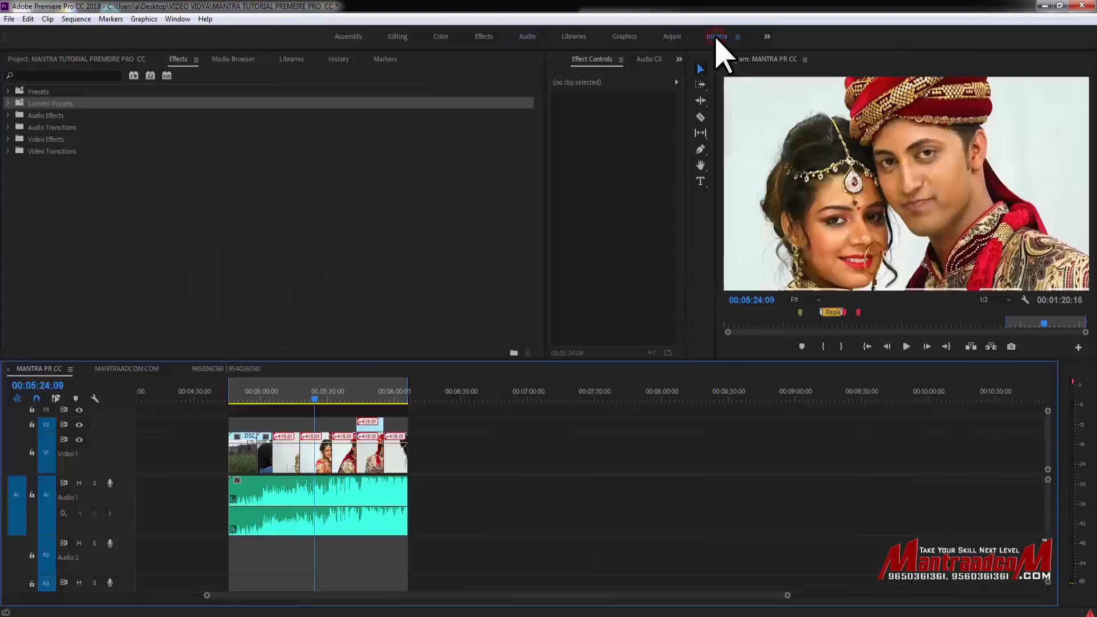
Move the playhead to 00:05:50:20 and open the media export settings, keeping Sequence In/Out as the source range
left_click_drag(265, 392, 374, 399)
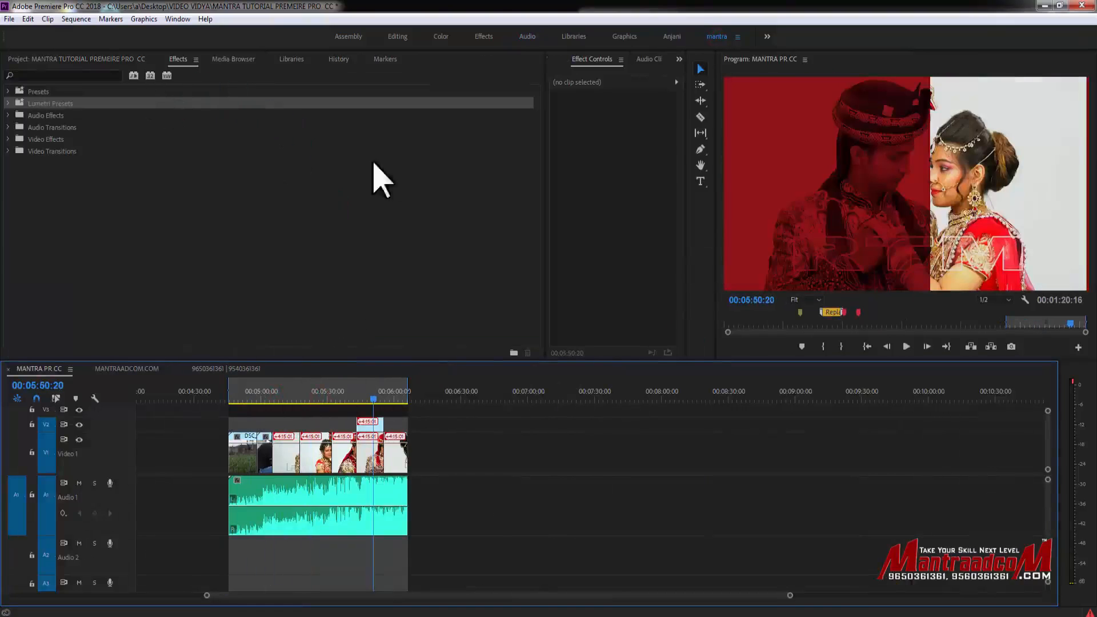
left_click(15, 19)
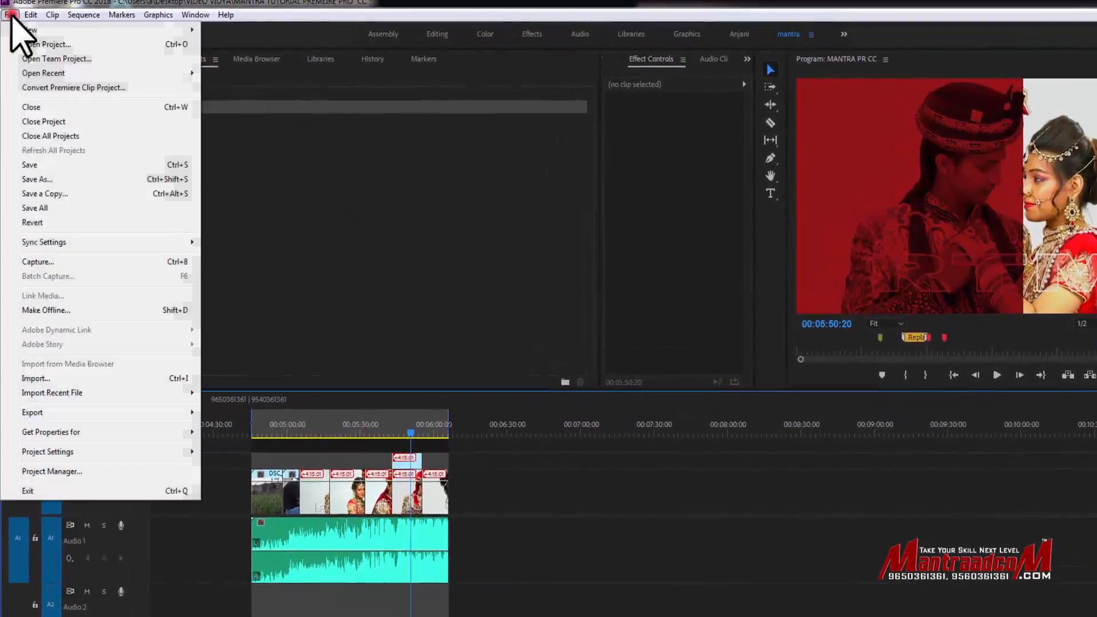
mouse_move(117, 414)
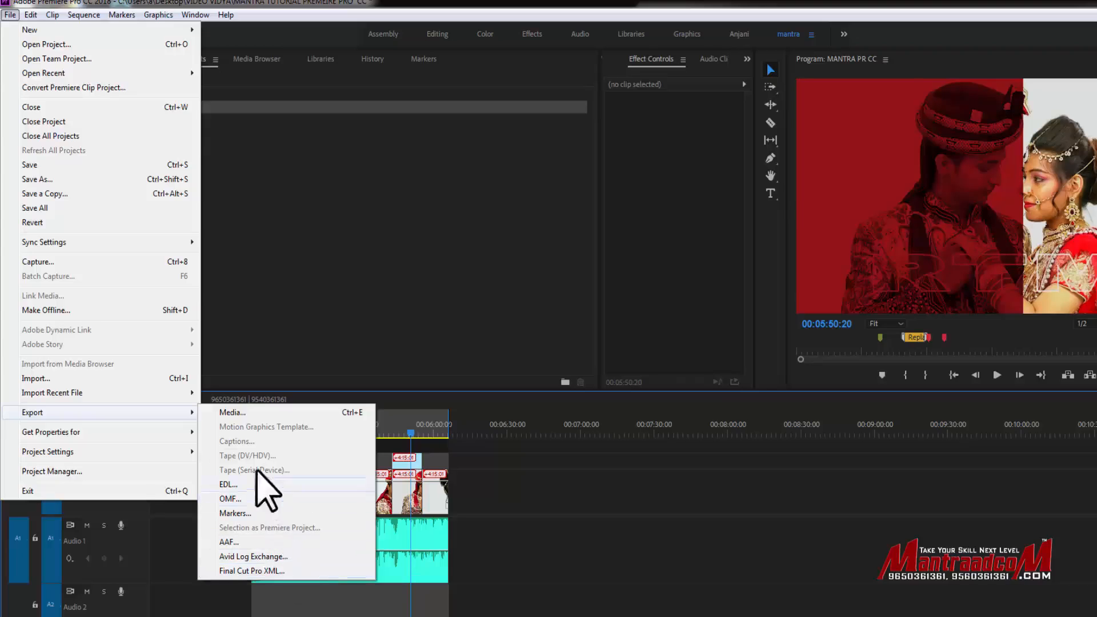
left_click(244, 412)
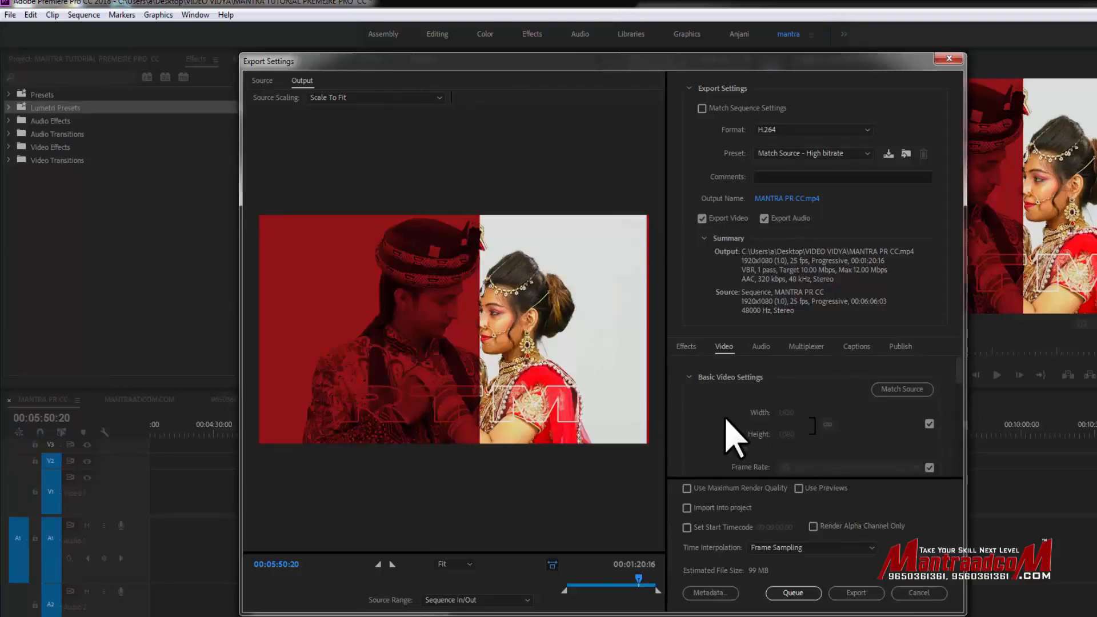
left_click(523, 600)
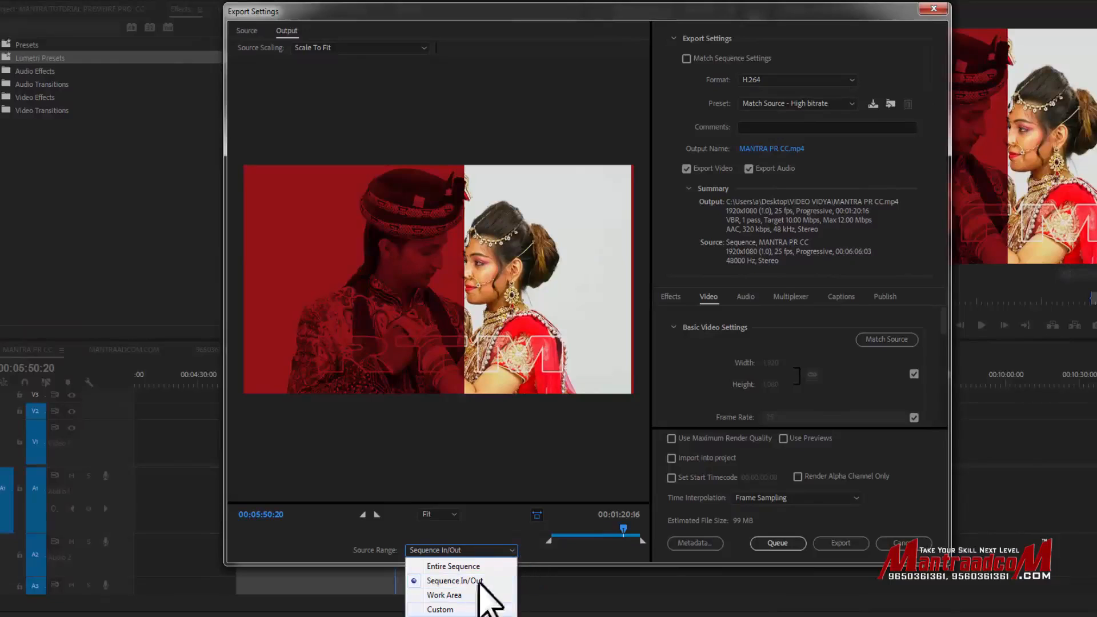
left_click(509, 521)
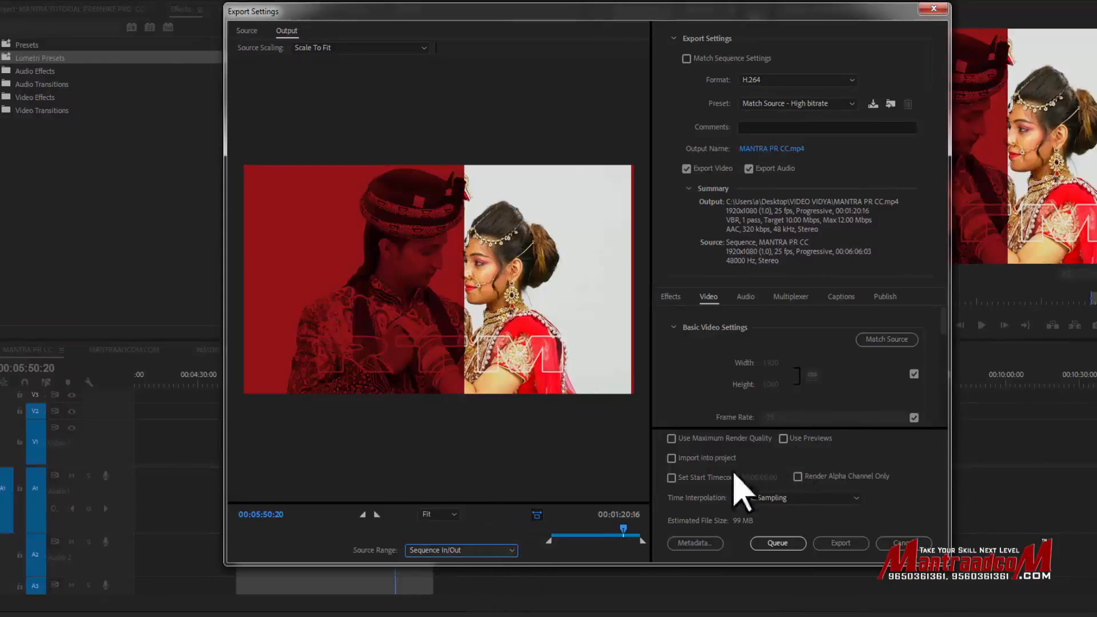
Try Scale To Fill as the source scaling, and switch Match Sequence Settings on and off again
left_click(356, 49)
left_click(358, 77)
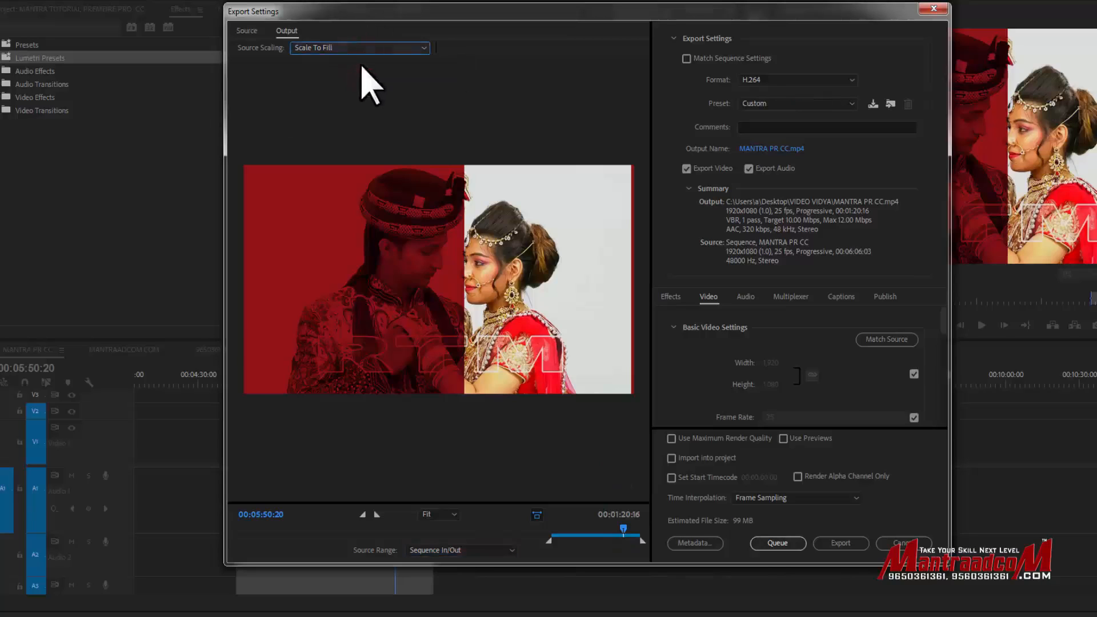
left_click(360, 48)
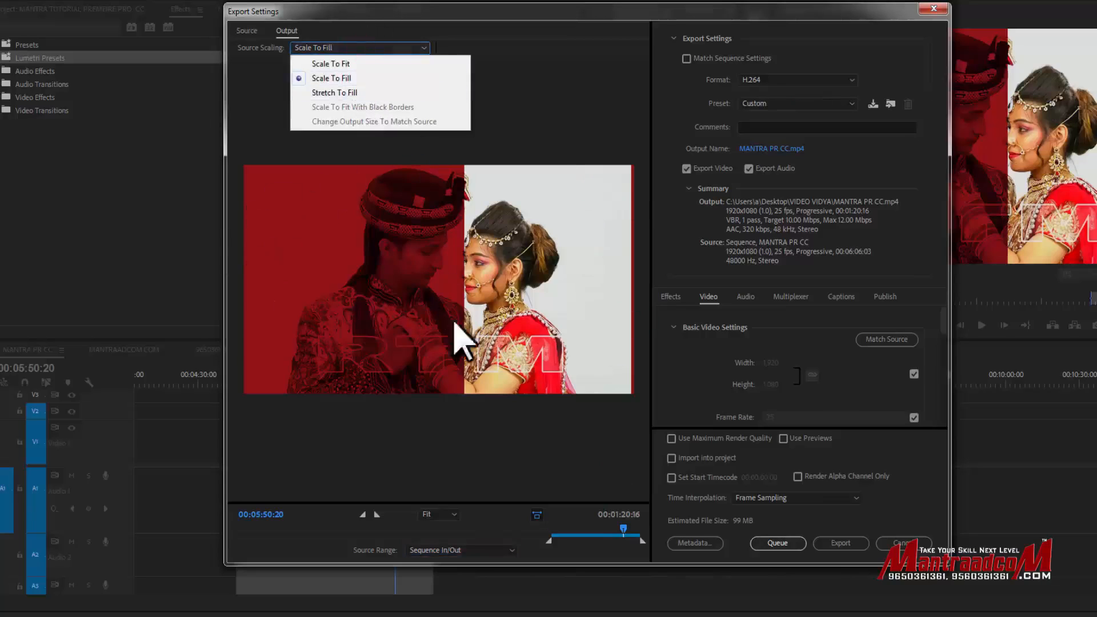
left_click(568, 118)
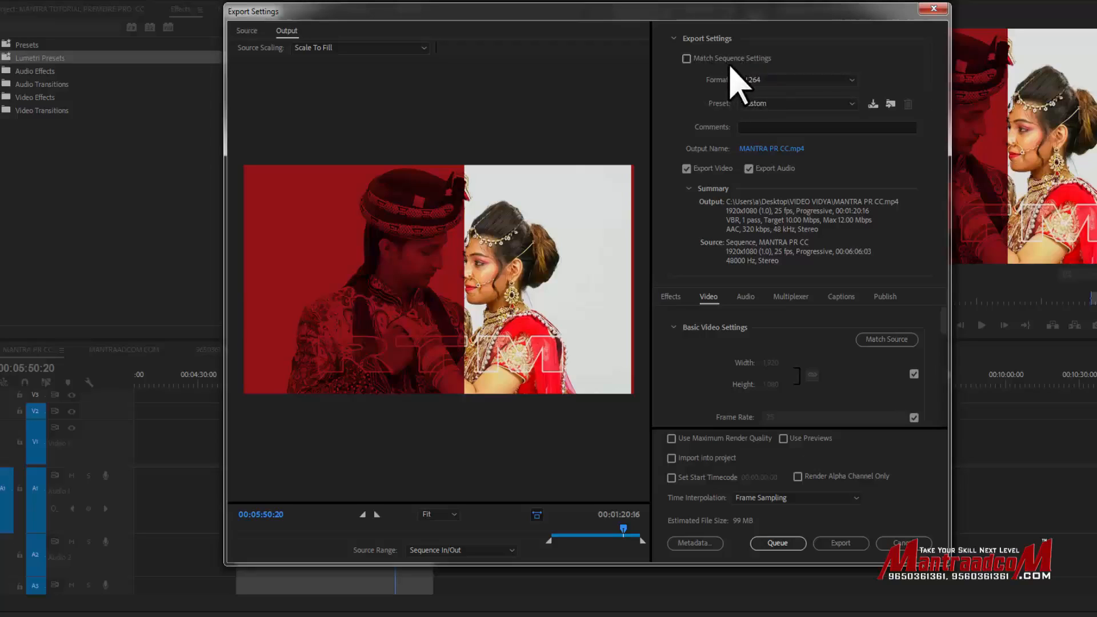
left_click(686, 59)
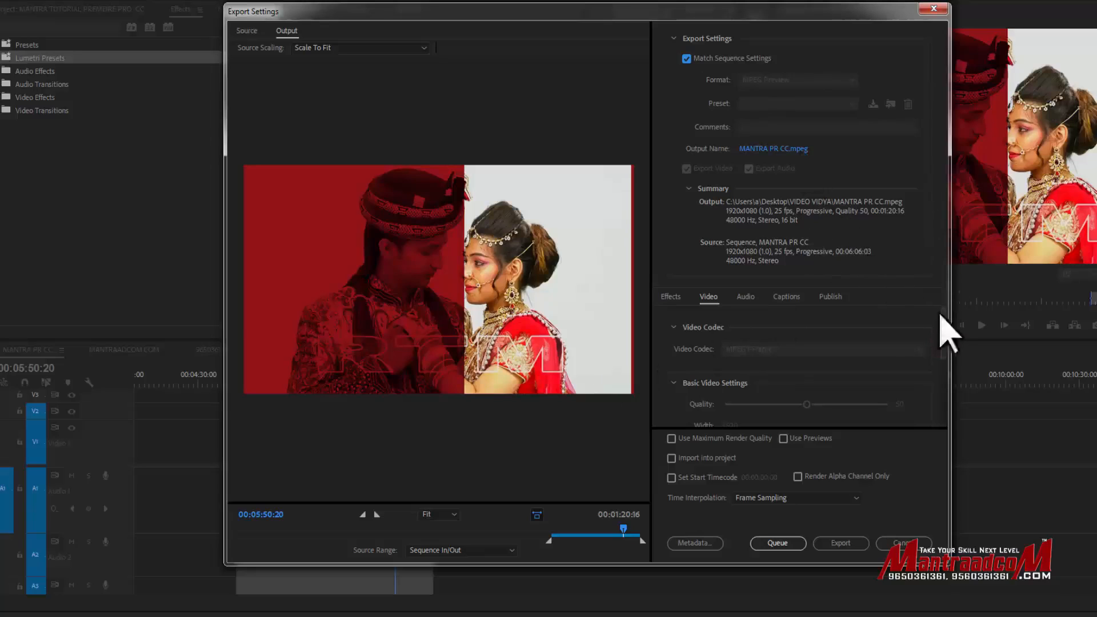
left_click(686, 58)
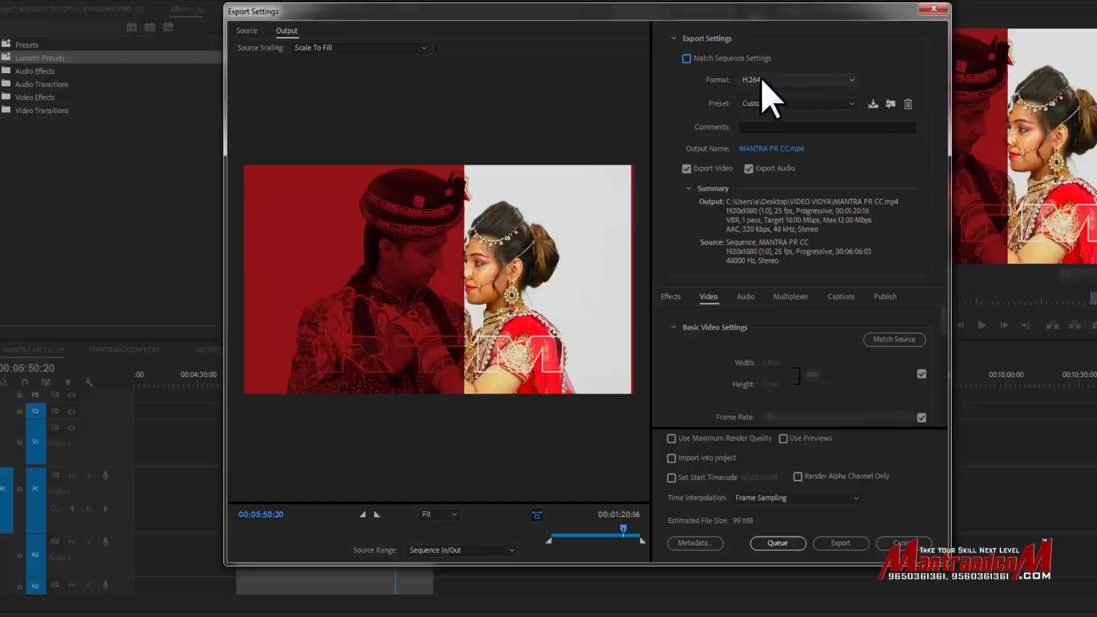
Try MPEG4 as the export format and switch back to H.264
left_click(772, 79)
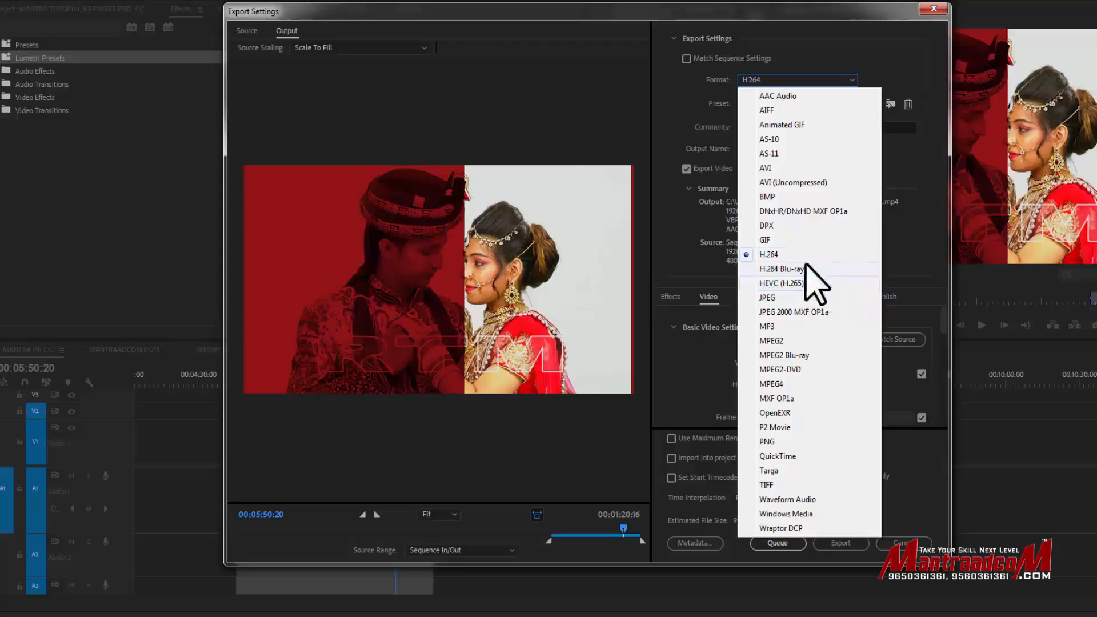
left_click(790, 301)
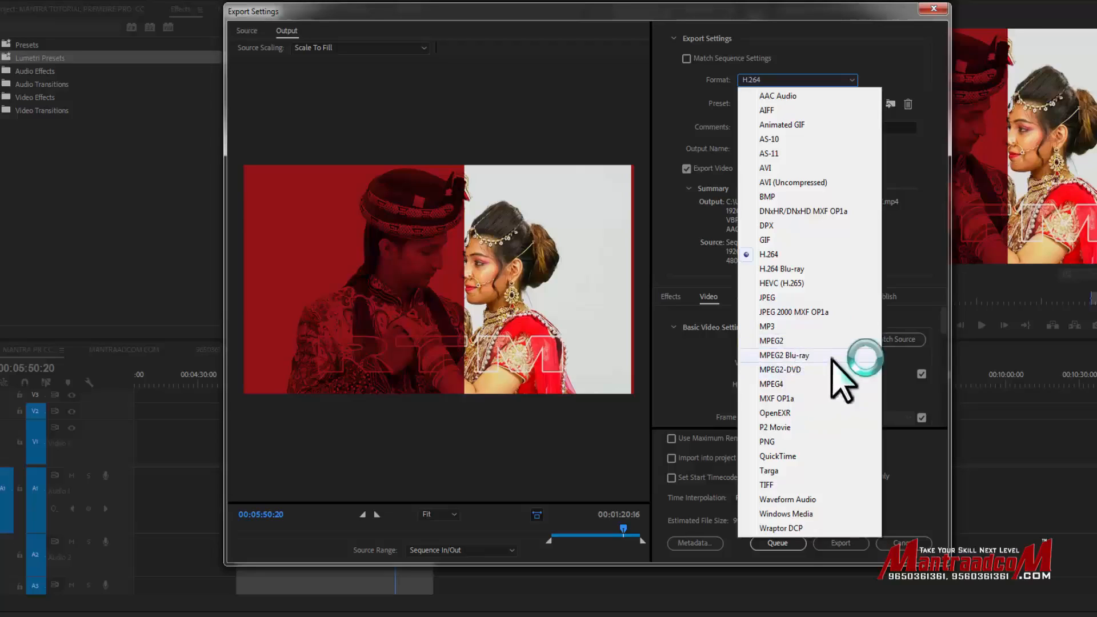
left_click(788, 384)
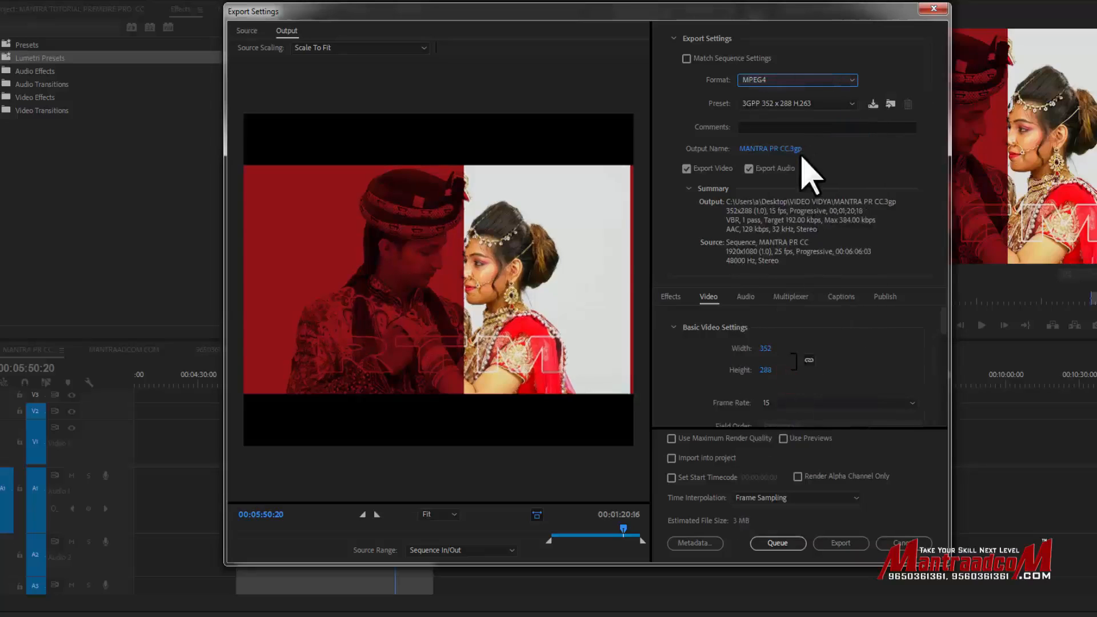
left_click(783, 80)
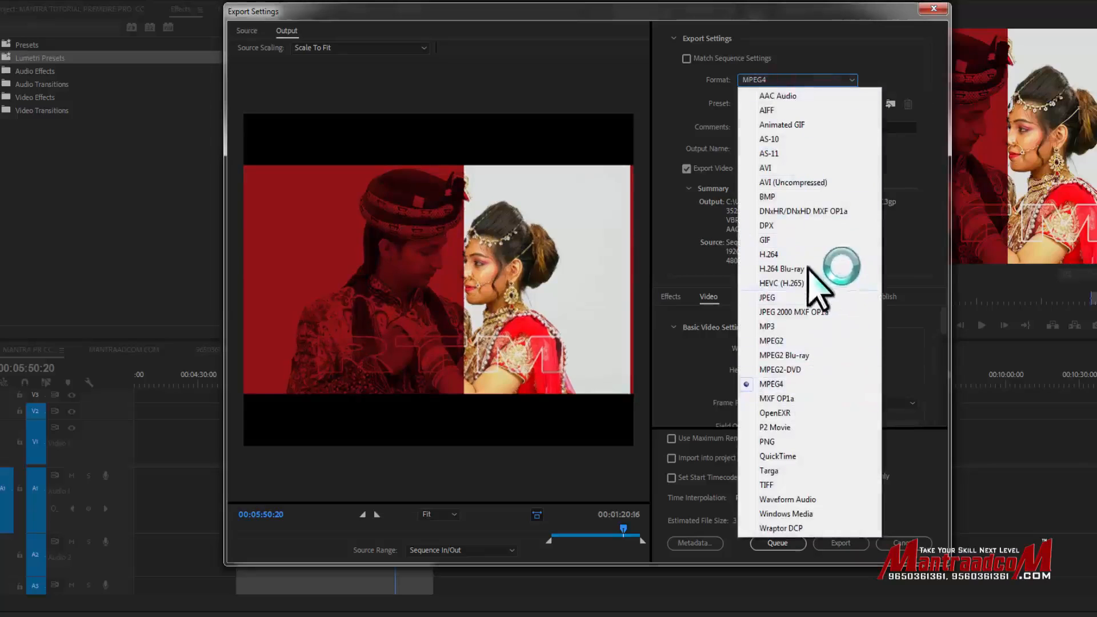
left_click(790, 254)
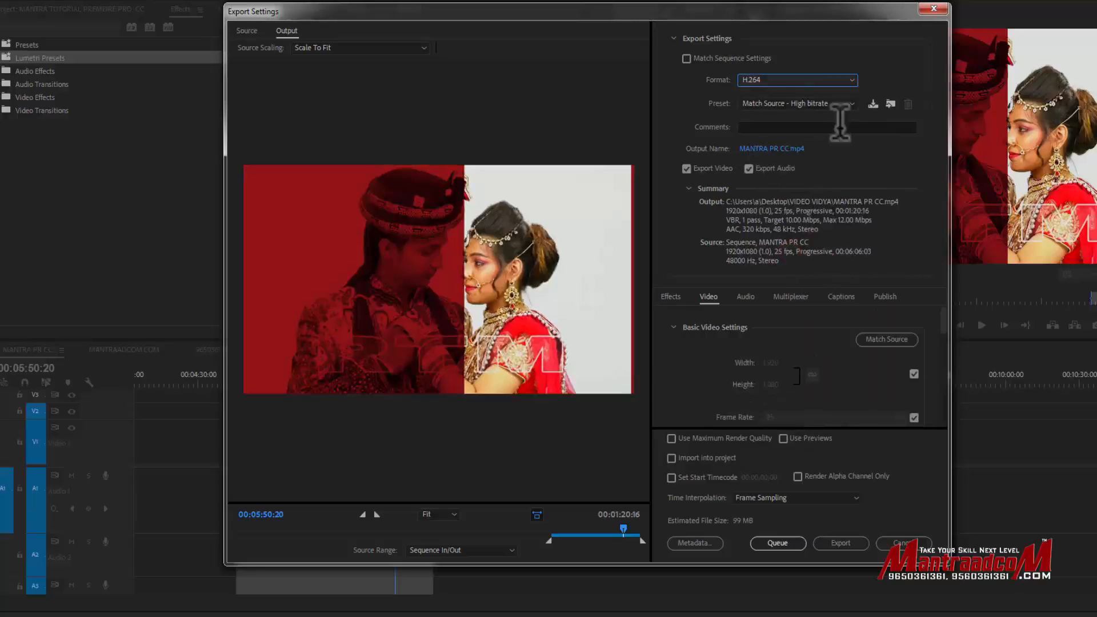
Select the MPEG4 export format once more, look through the other available formats, and return to H.264
left_click(798, 78)
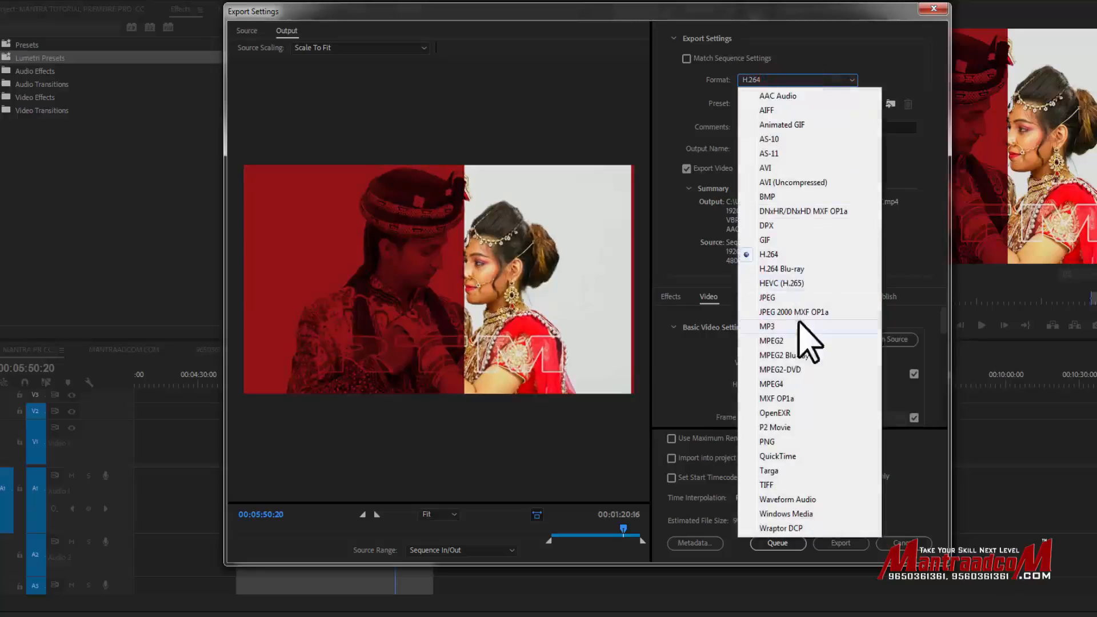
left_click(789, 382)
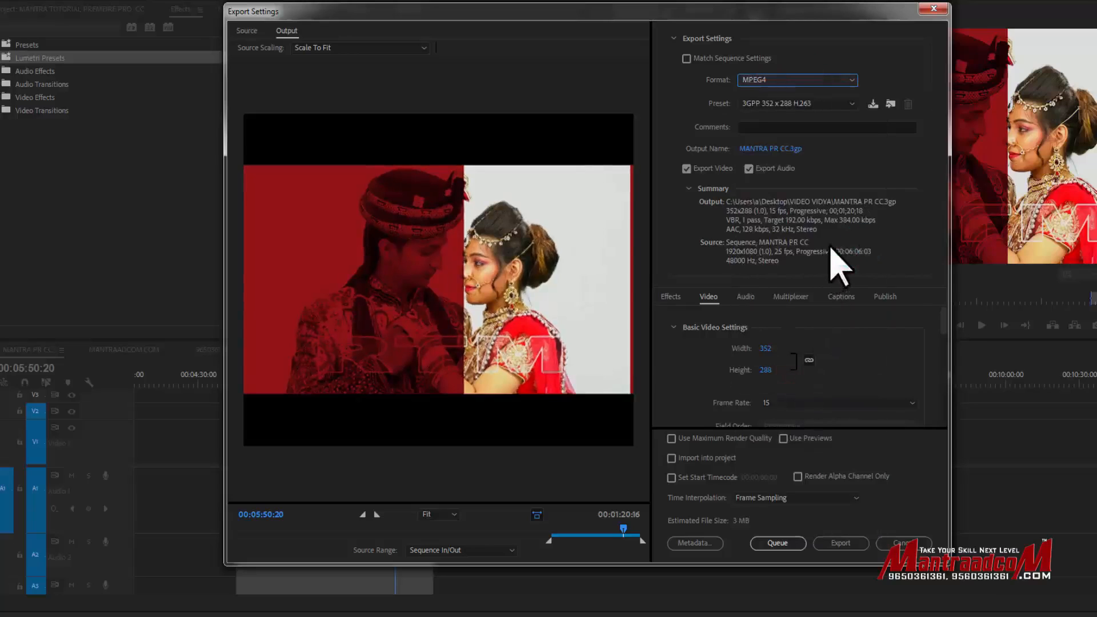
left_click(783, 80)
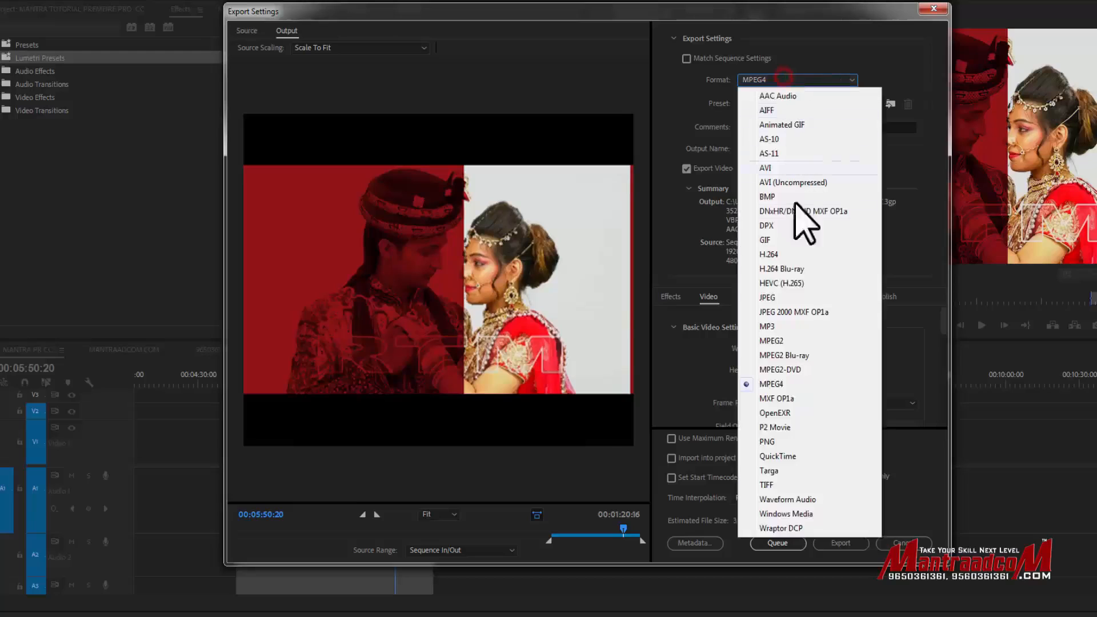
left_click(812, 455)
left_click(831, 501)
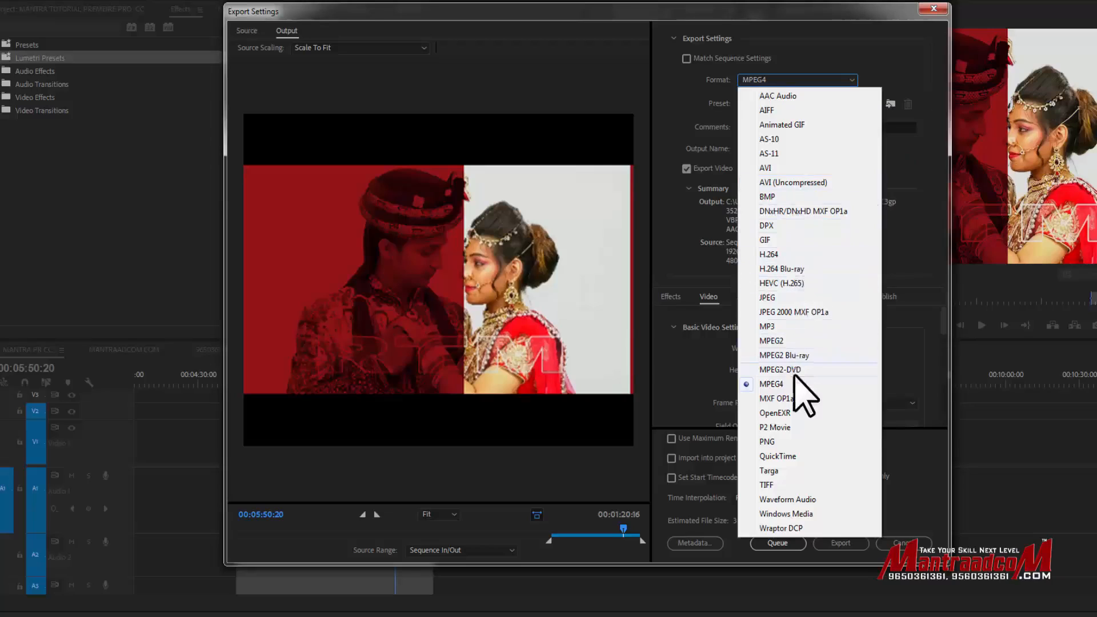
left_click(801, 254)
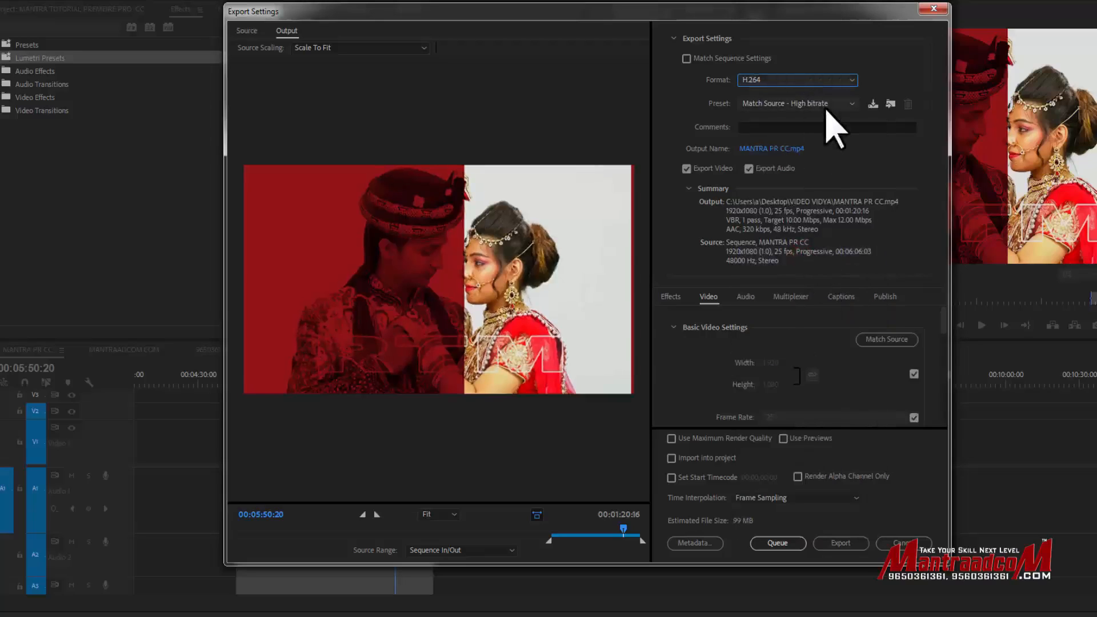
Compare the High Quality 1080p HD and 720p HD presets and choose High Quality 1080p HD for the export
left_click(787, 107)
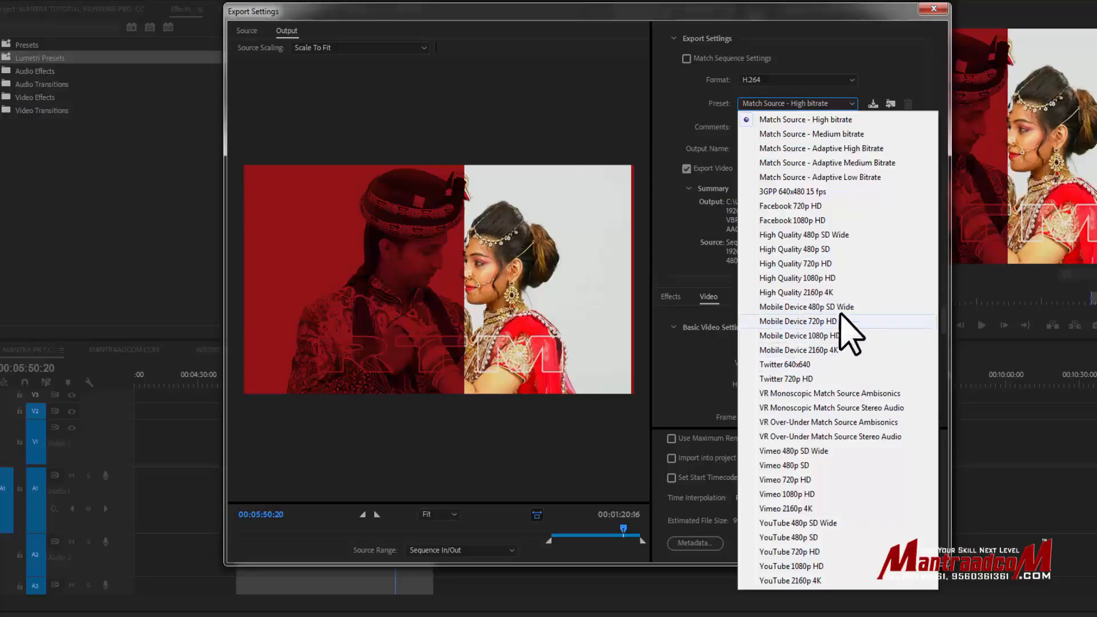
left_click(842, 278)
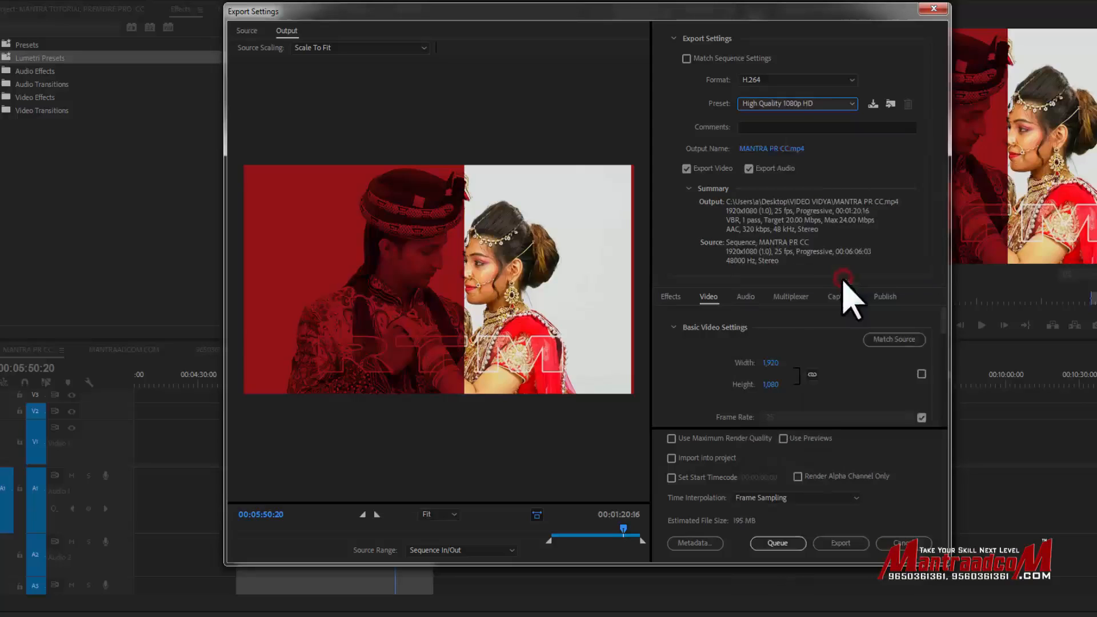
left_click(797, 105)
left_click(829, 265)
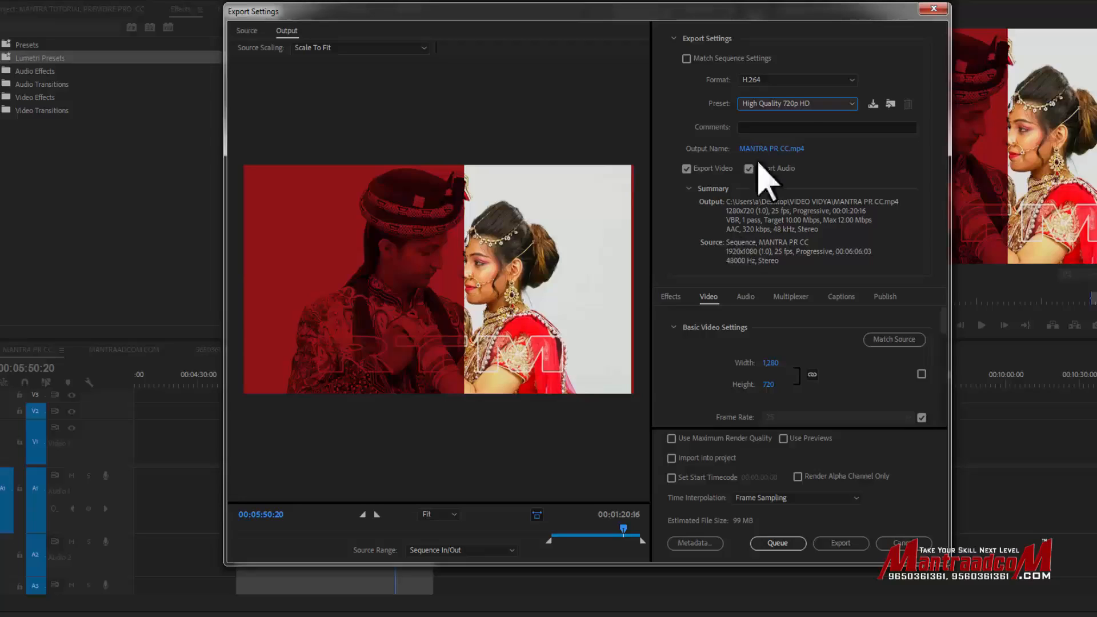
left_click(811, 104)
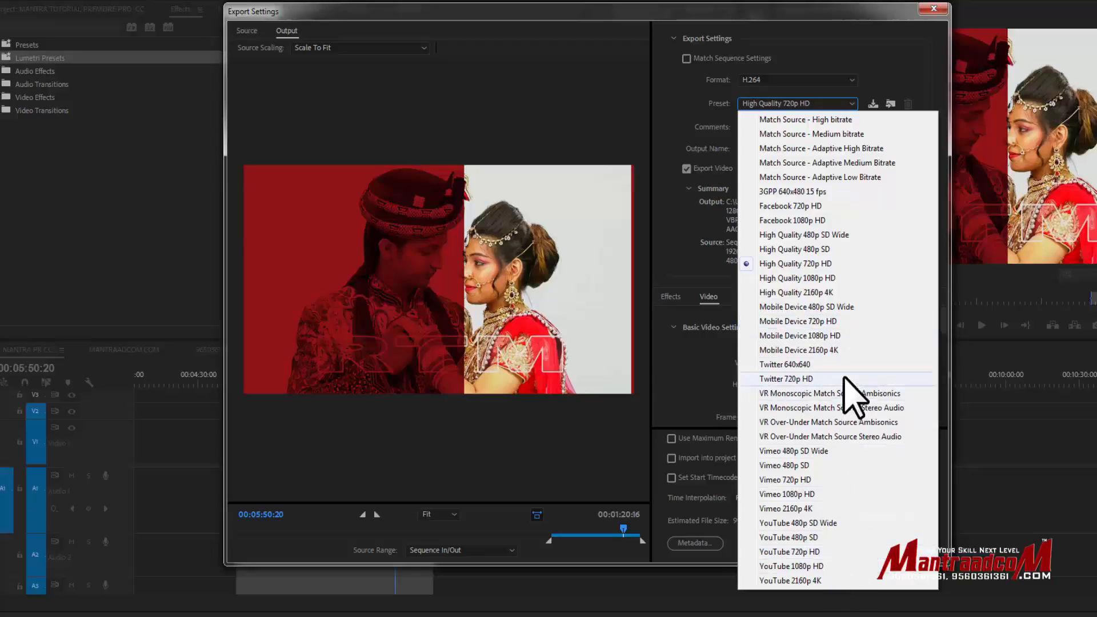
left_click(821, 279)
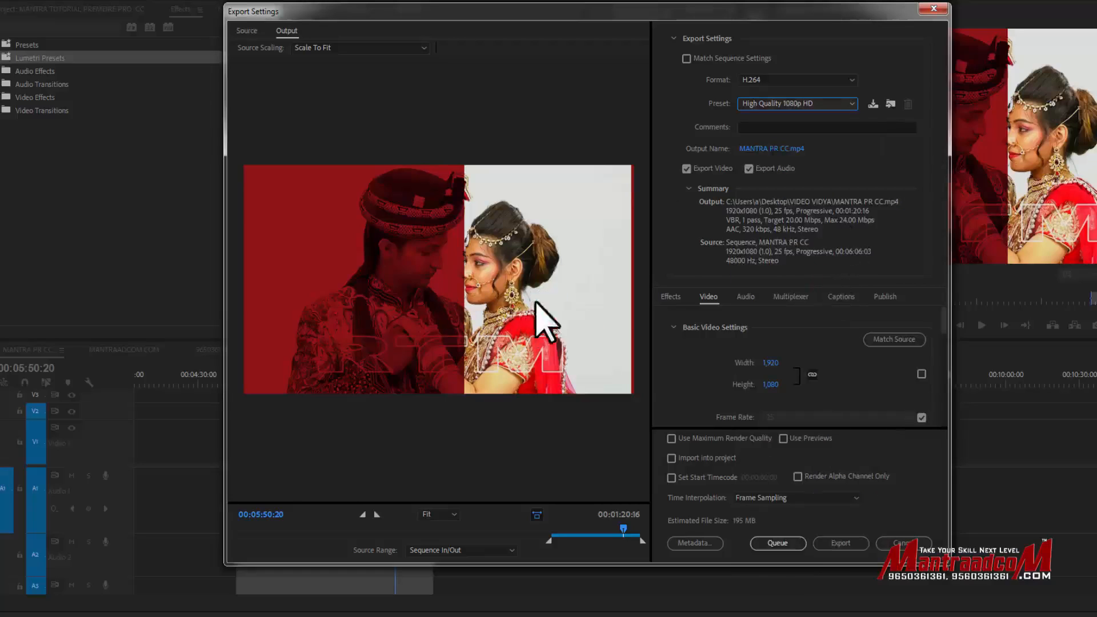
Try to save the High Quality 1080p HD export settings as a preset
left_click(781, 126)
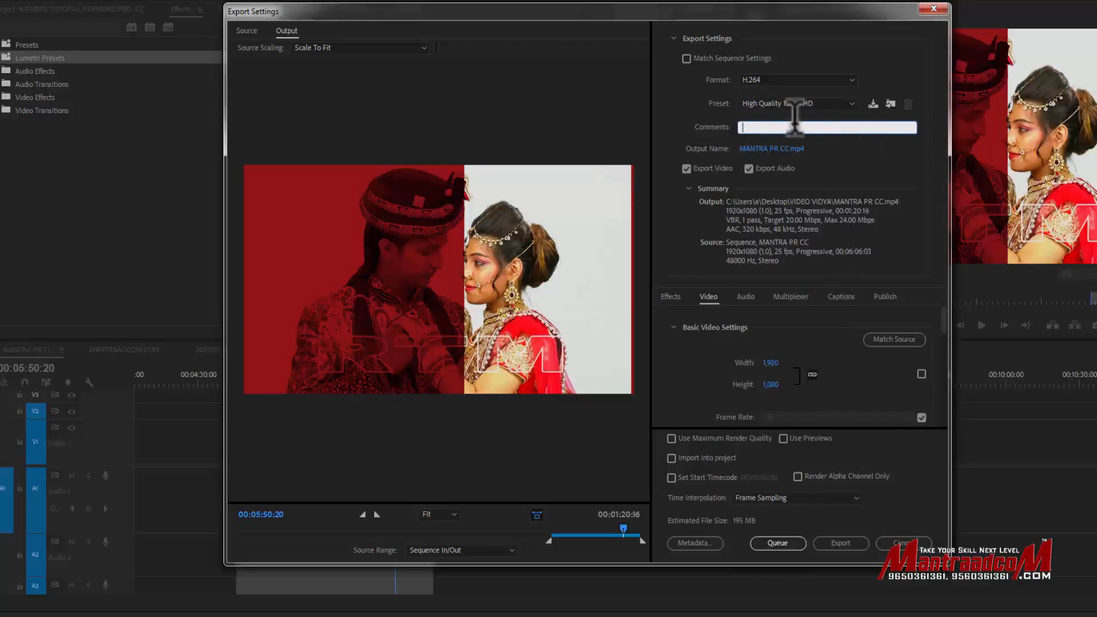
left_click(873, 104)
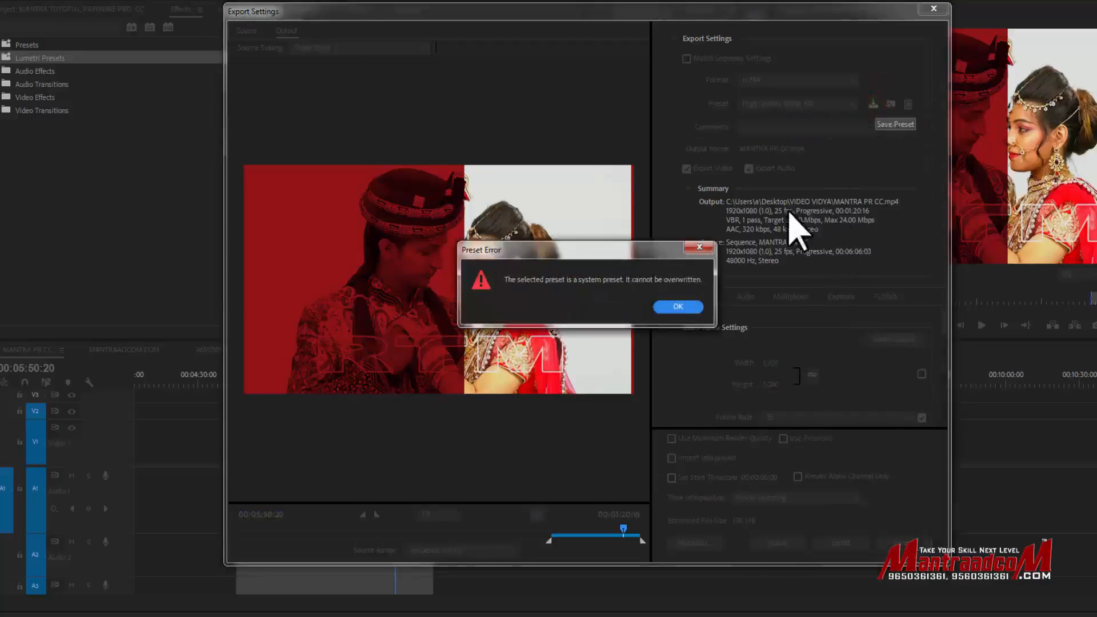
key("Return")
left_click(845, 103)
left_click(697, 292)
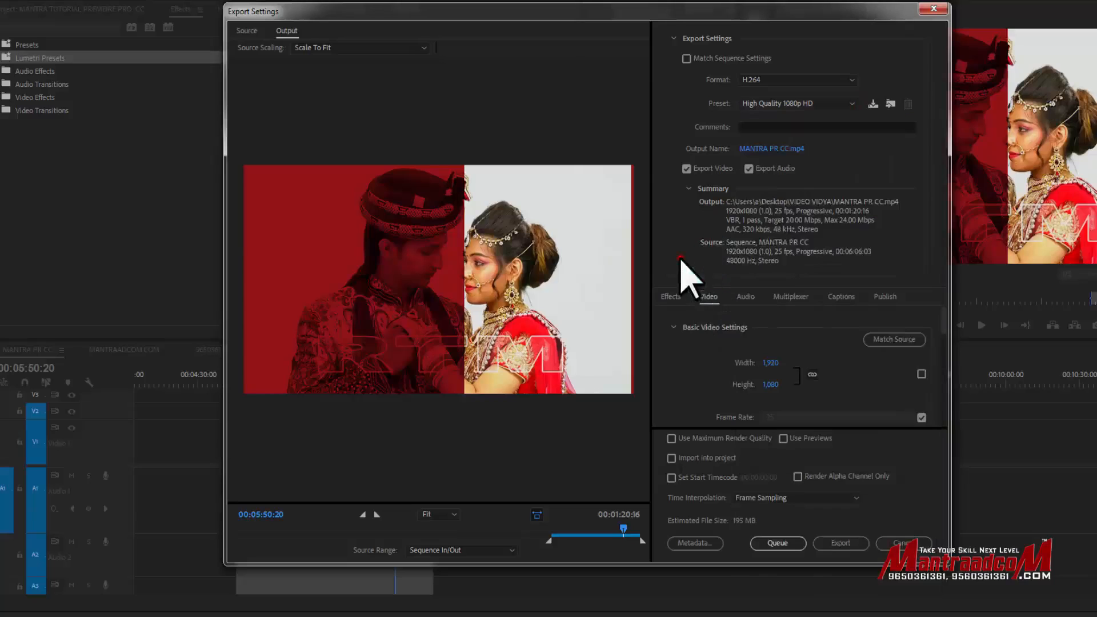
Save the output name as MANTRA PR CC, an mp4 file in the VIDEO VIDYA folder
left_click(774, 149)
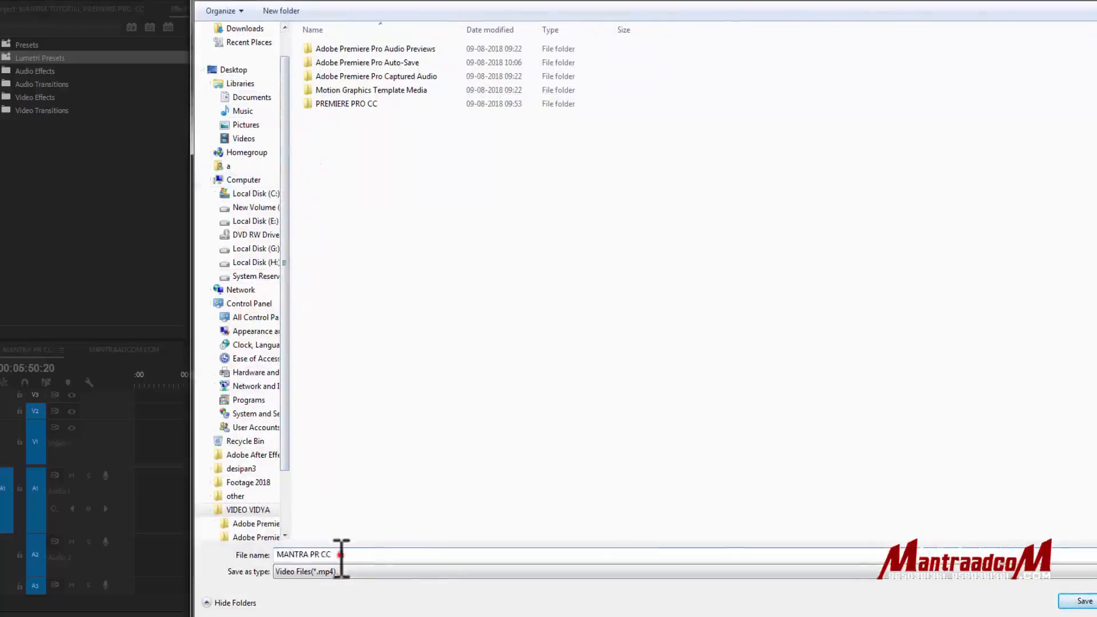
left_click(1092, 601)
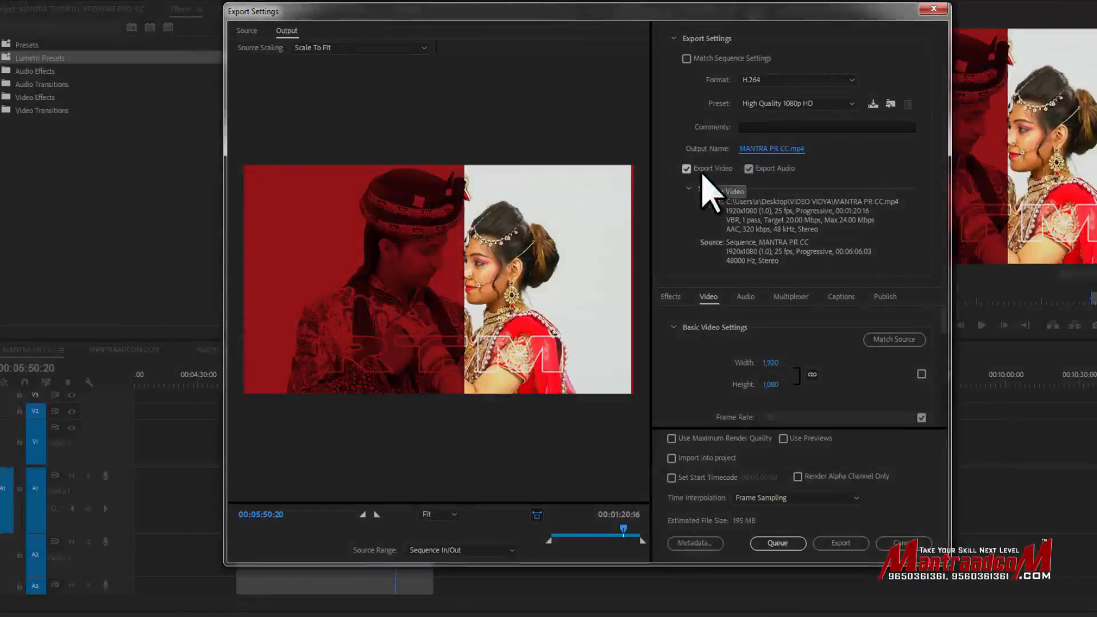
Switch audio export off and on again, and do the same for video export
left_click(748, 169)
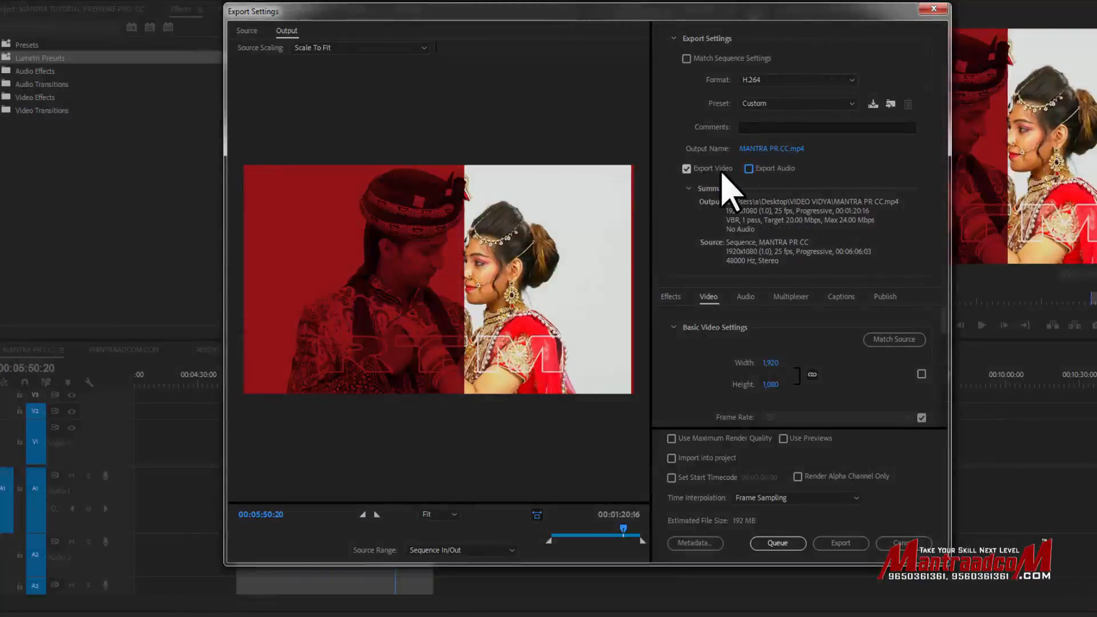
left_click(748, 169)
left_click(696, 170)
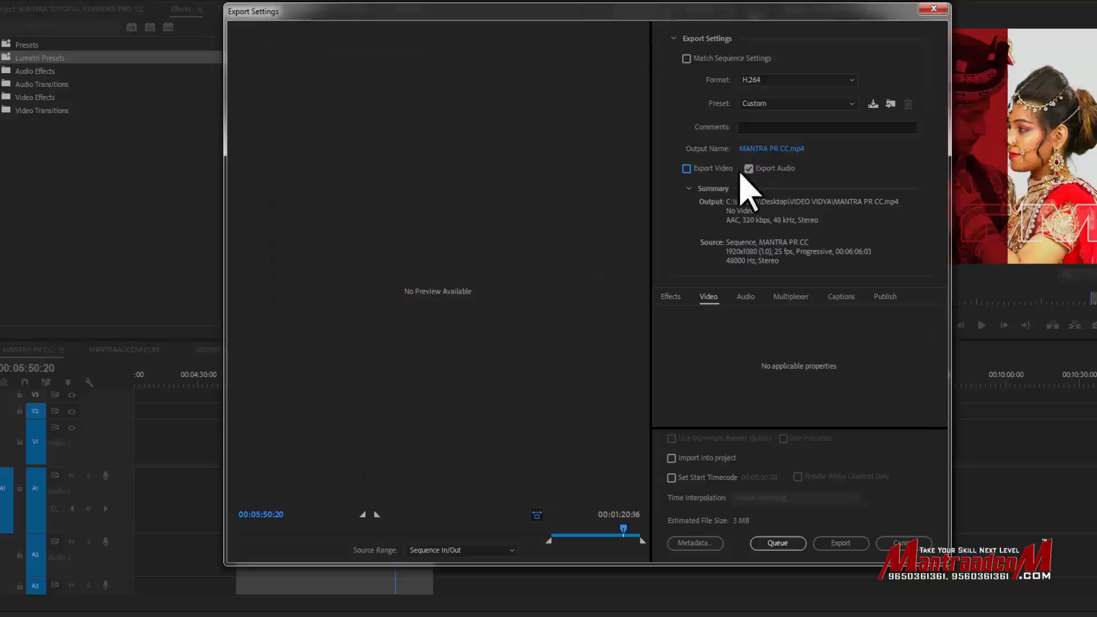
left_click(704, 169)
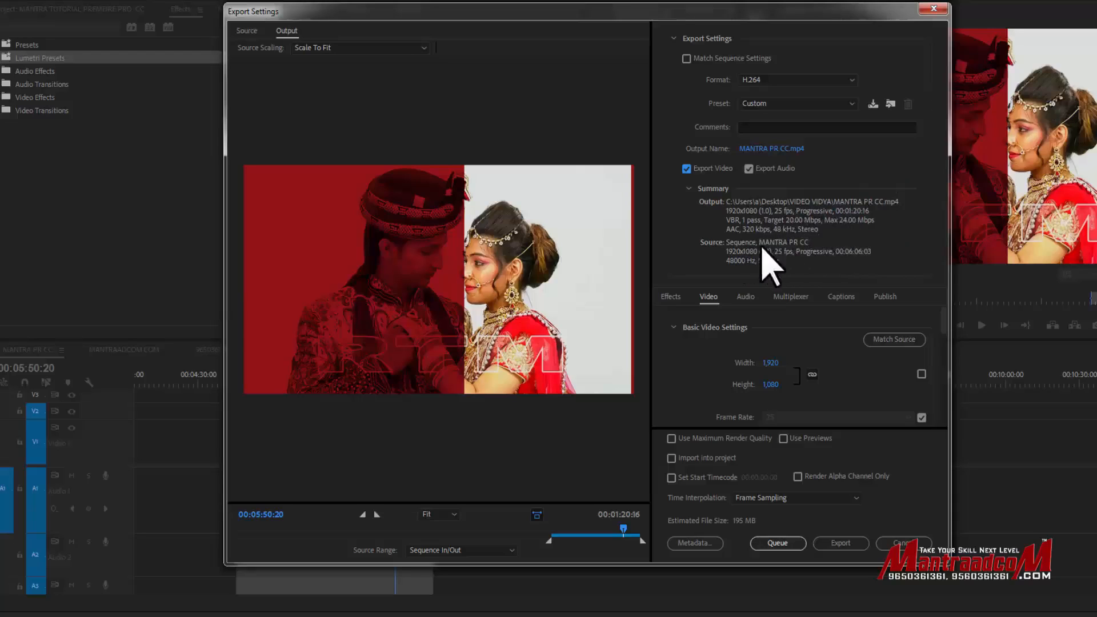
left_click(858, 256)
scroll(808, 343, "down", 1)
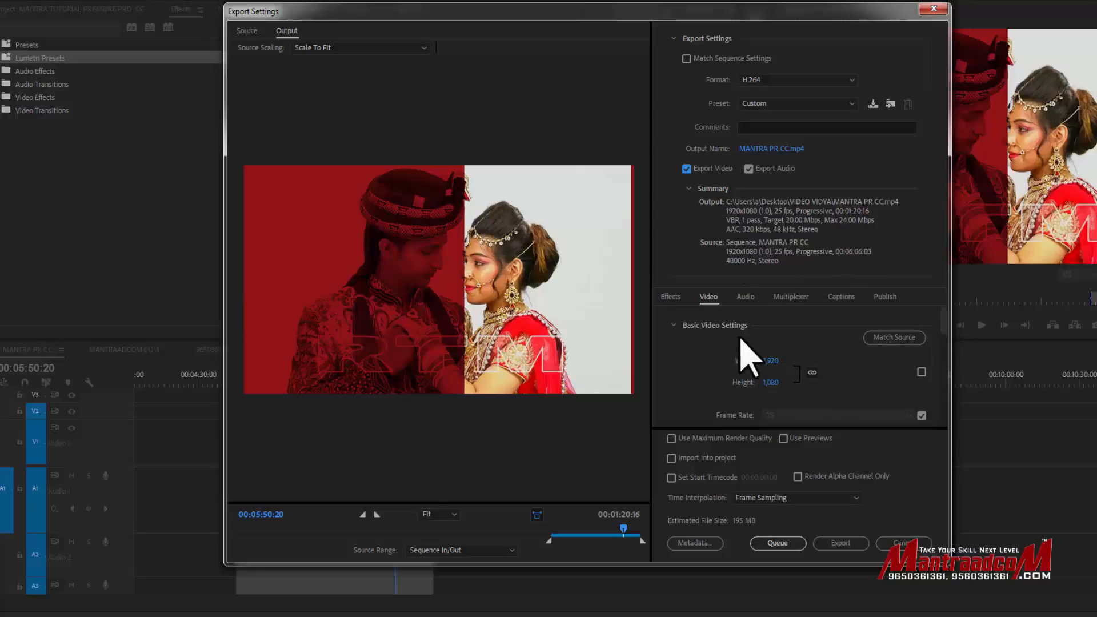
Review the effects options offered for the export, including Lumetri Look / LUT and SDR Conform, and return to the video settings
left_click(671, 297)
mouse_move(944, 319)
left_mouse_down()
mouse_move(942, 336)
mouse_move(936, 312)
left_mouse_up()
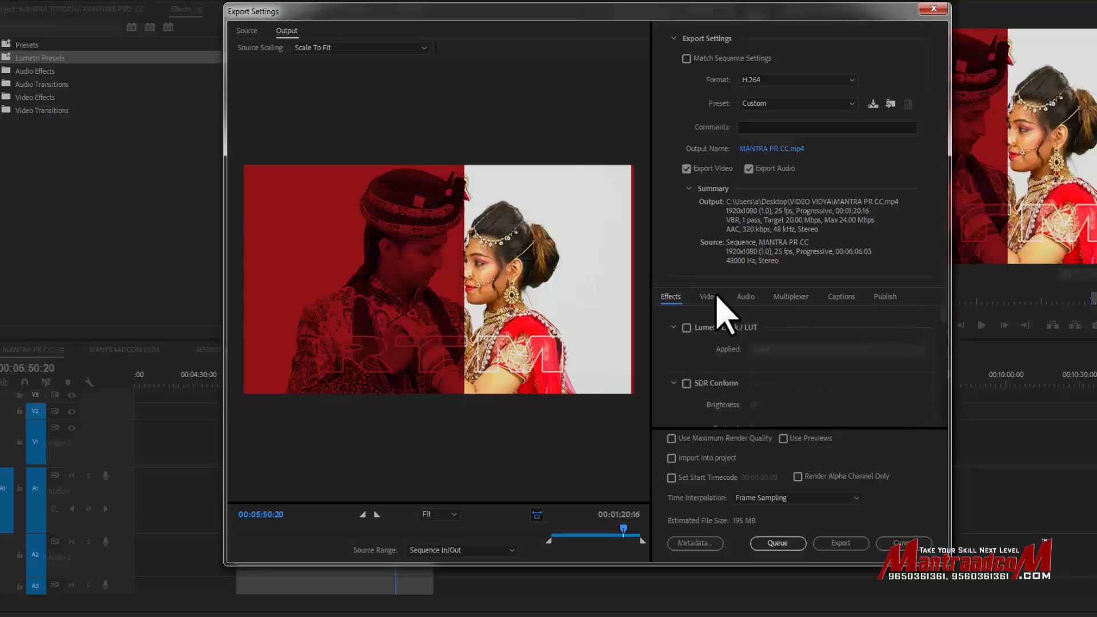
left_click(714, 297)
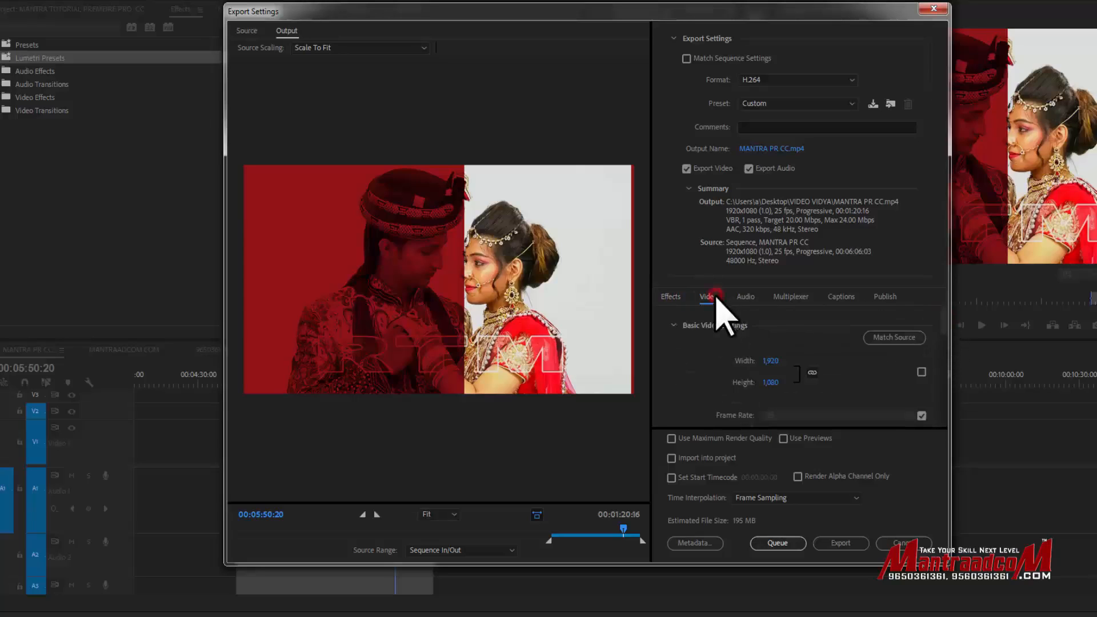
Unlink and relink the output width and height, and match the basic video settings to the source
left_click(812, 373)
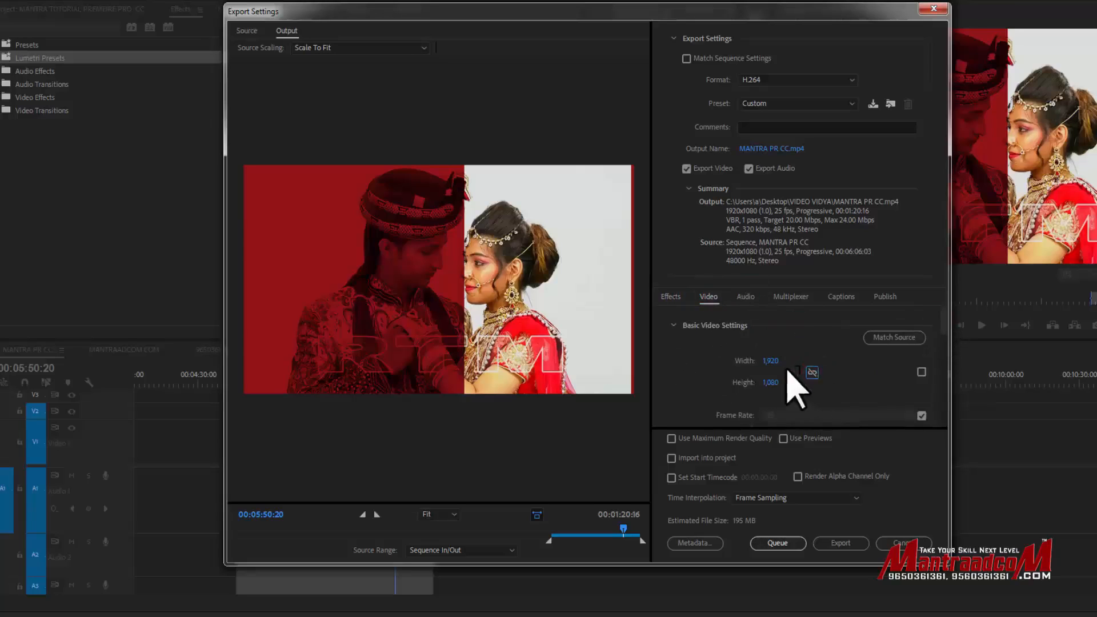
left_click(770, 361)
left_click(811, 373)
left_click(894, 338)
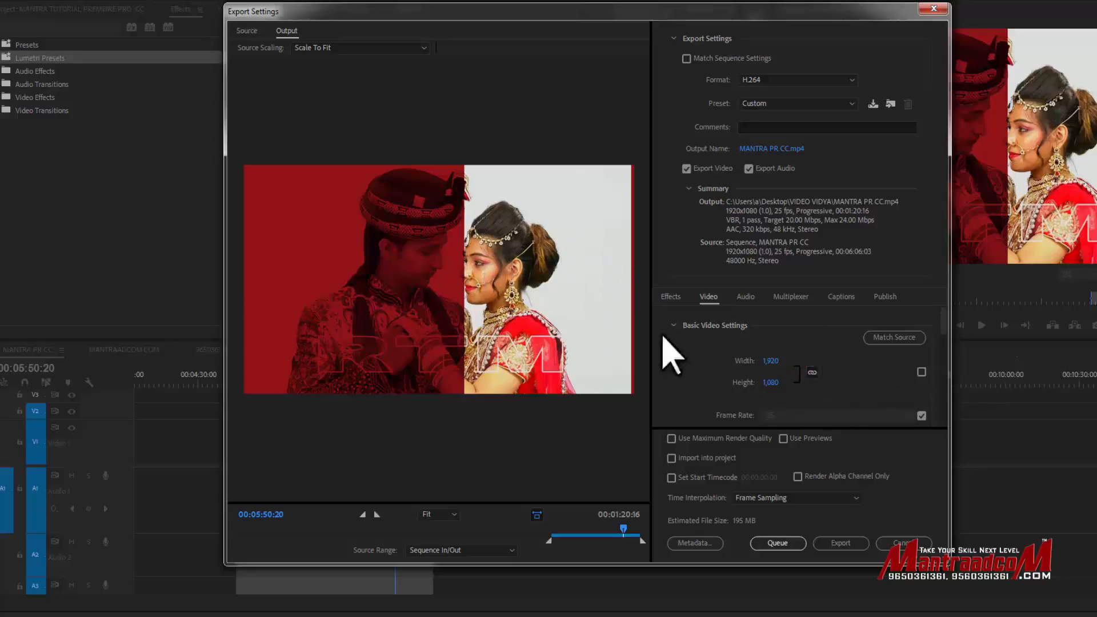
scroll(933, 370, "down", 5)
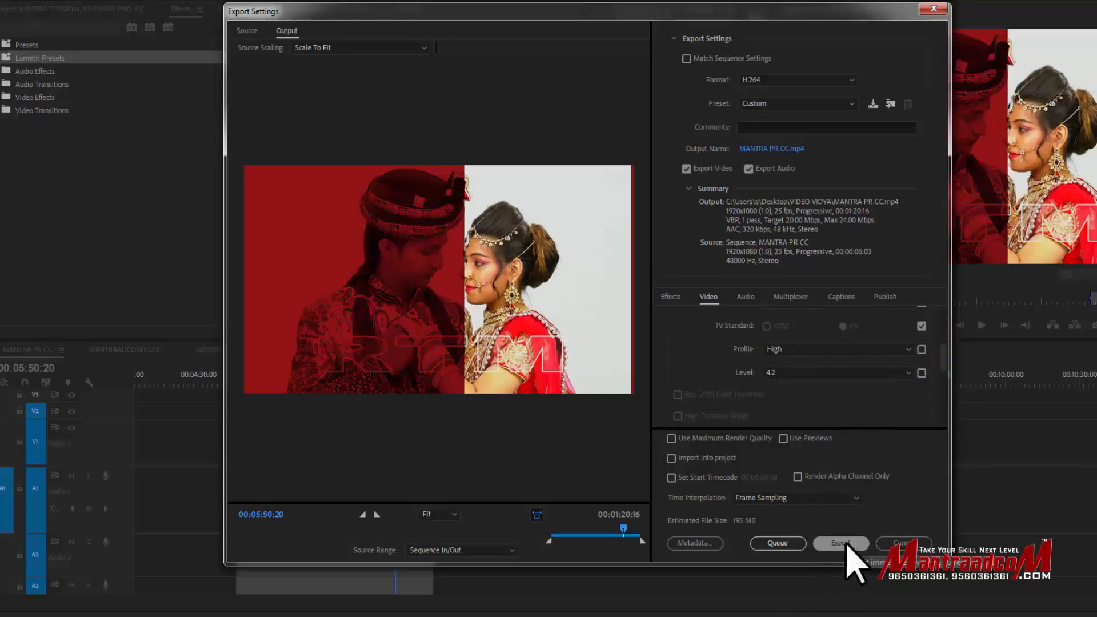
Review the audio, multiplexer, captions and publish settings of the export
left_click(745, 296)
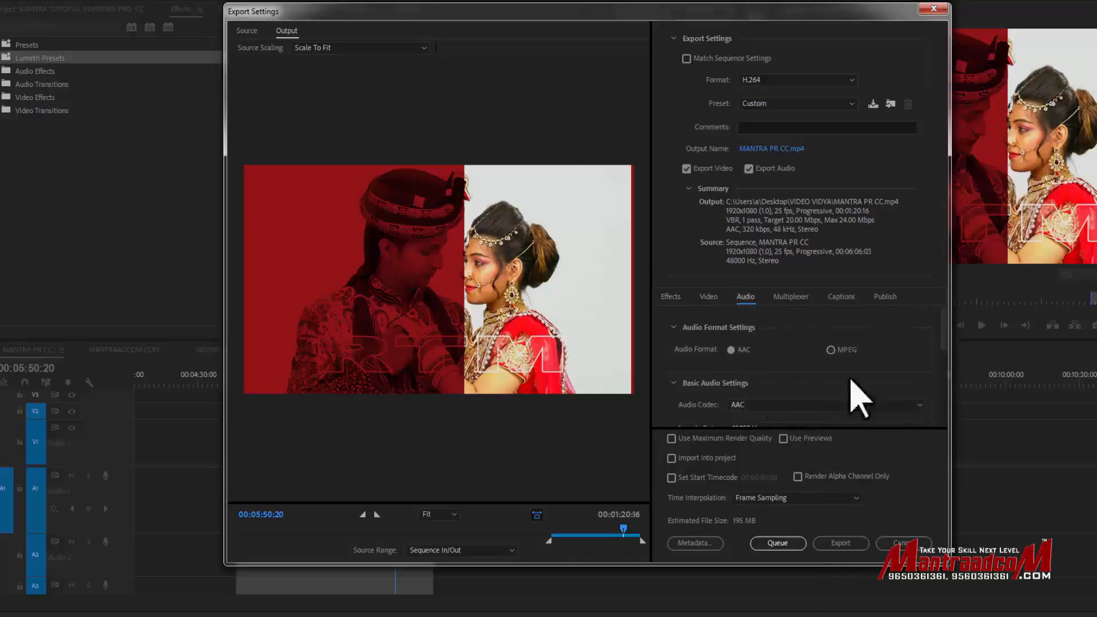
left_click(788, 298)
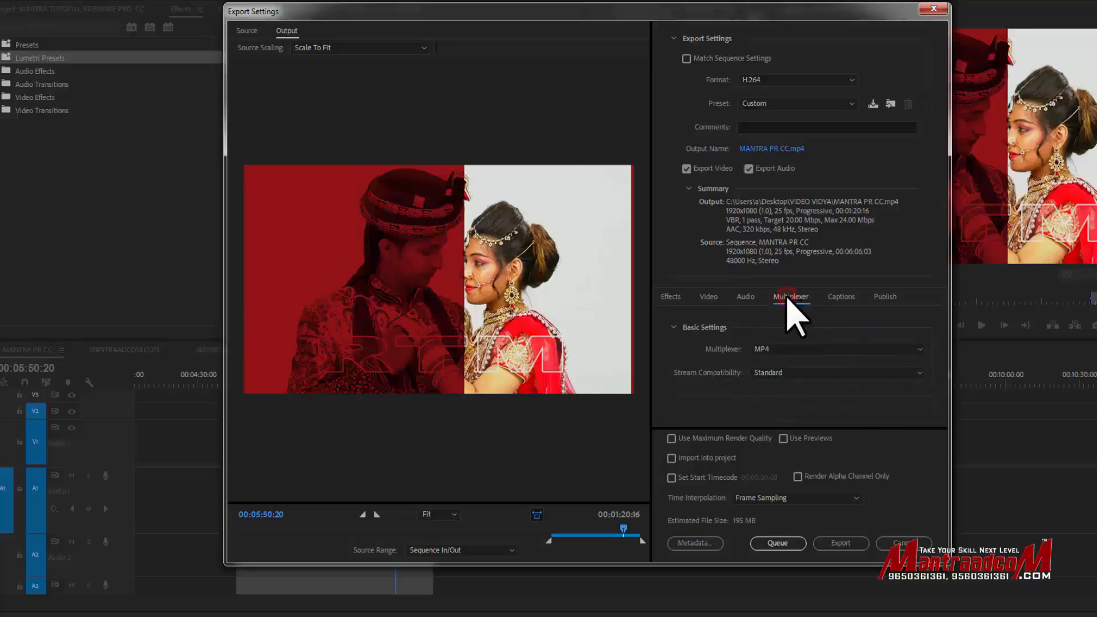
left_click(841, 298)
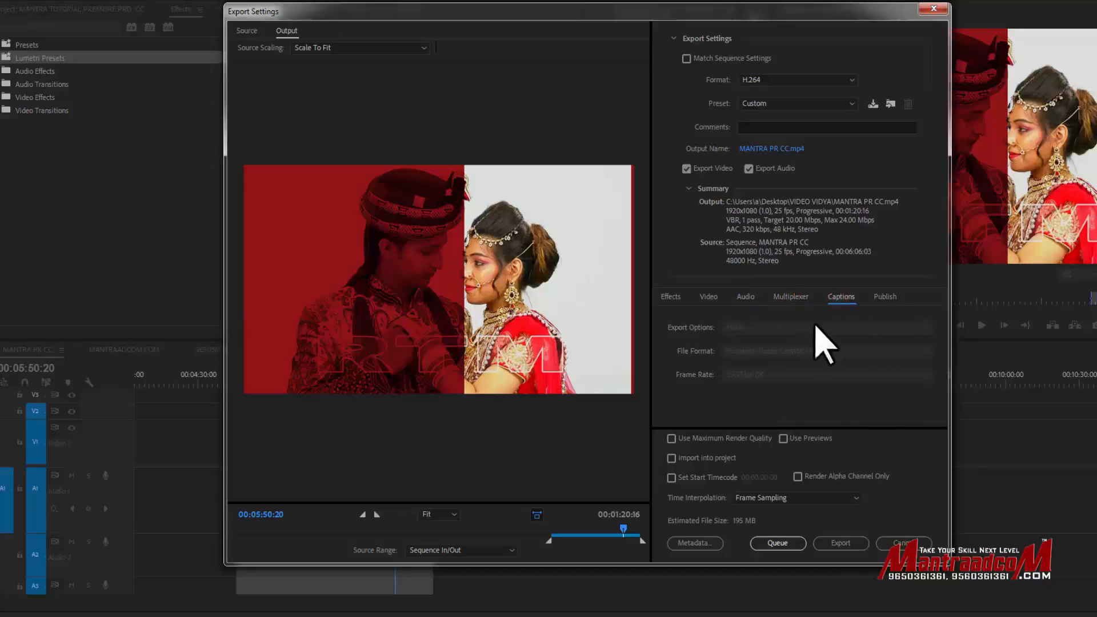
left_click(885, 297)
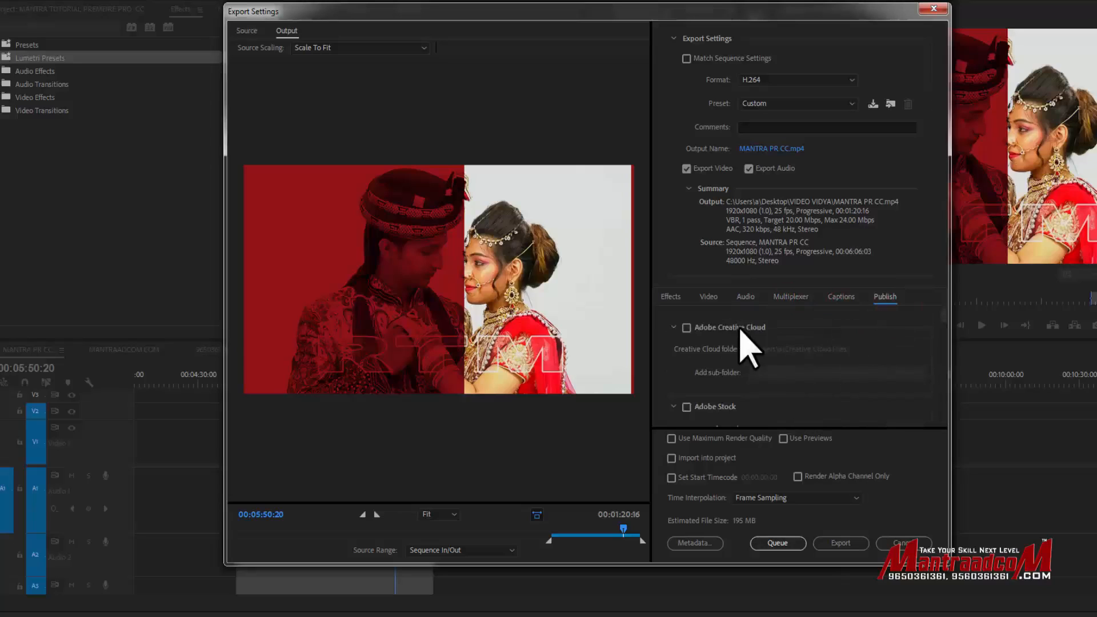
mouse_move(944, 319)
left_mouse_down()
mouse_move(941, 342)
mouse_move(941, 318)
left_mouse_up()
Review the export's basic video settings and the available Time Interpolation methods
left_click(708, 296)
left_click_drag(943, 359, 933, 335)
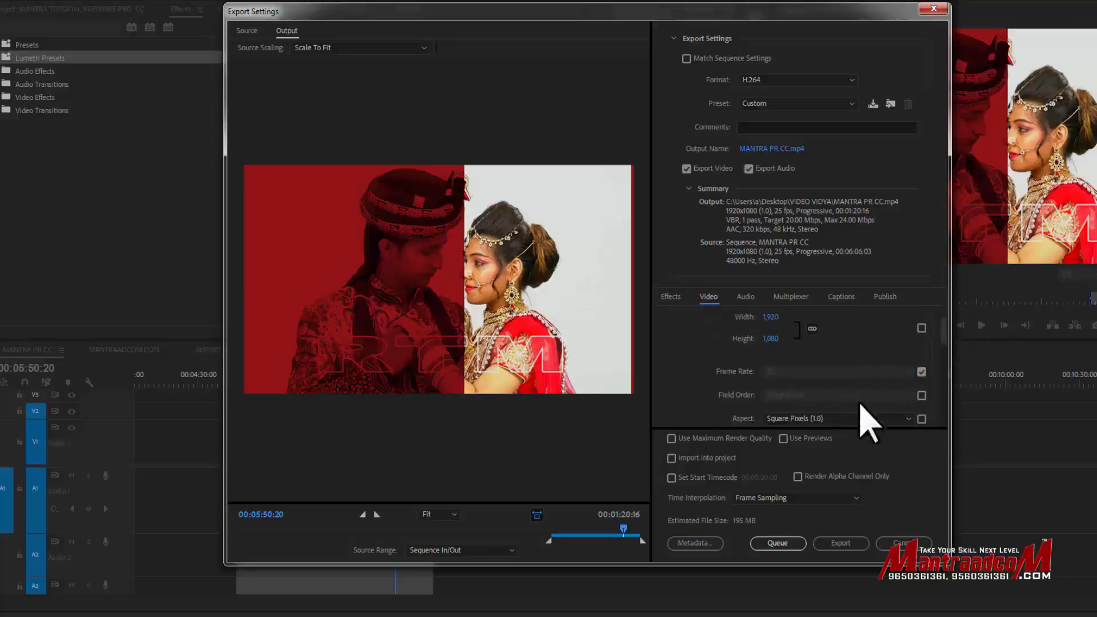
left_click_drag(943, 337, 943, 359)
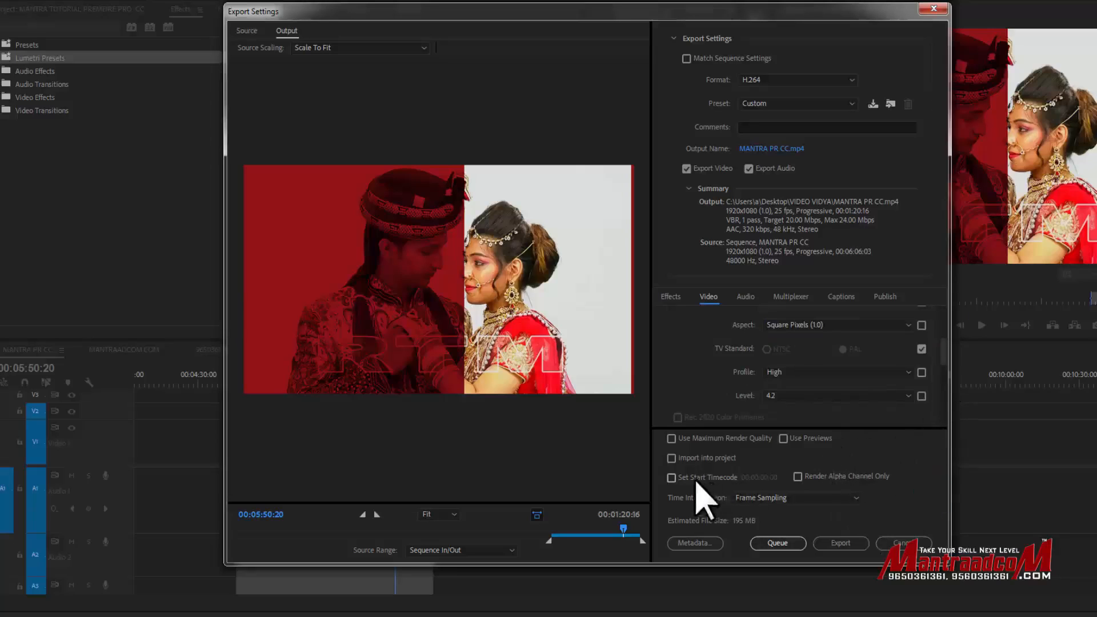
left_click(817, 495)
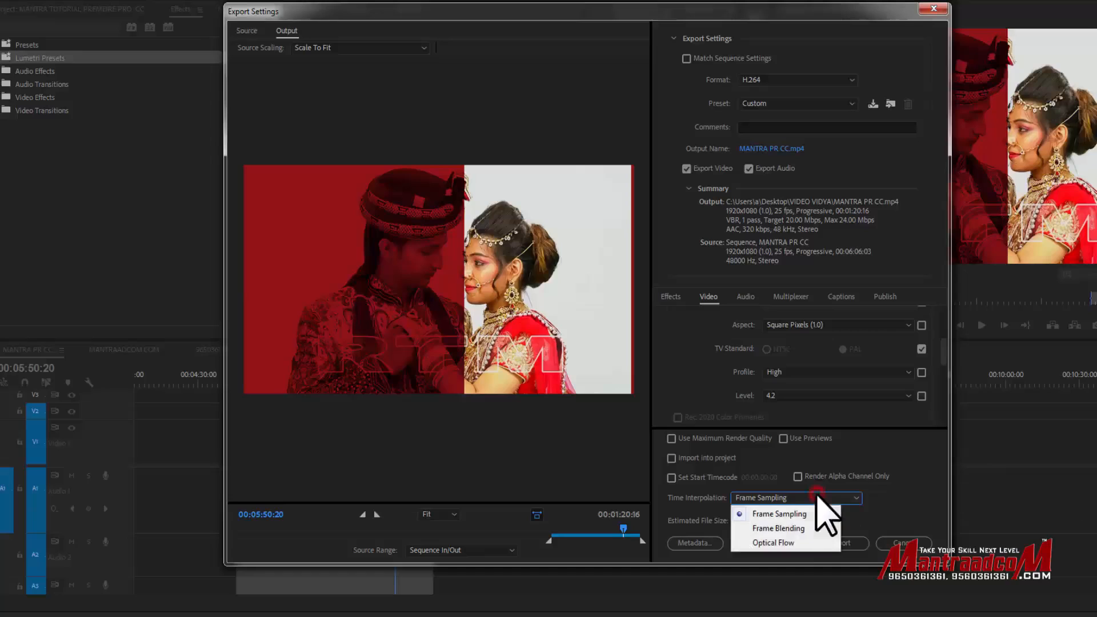
left_click(900, 493)
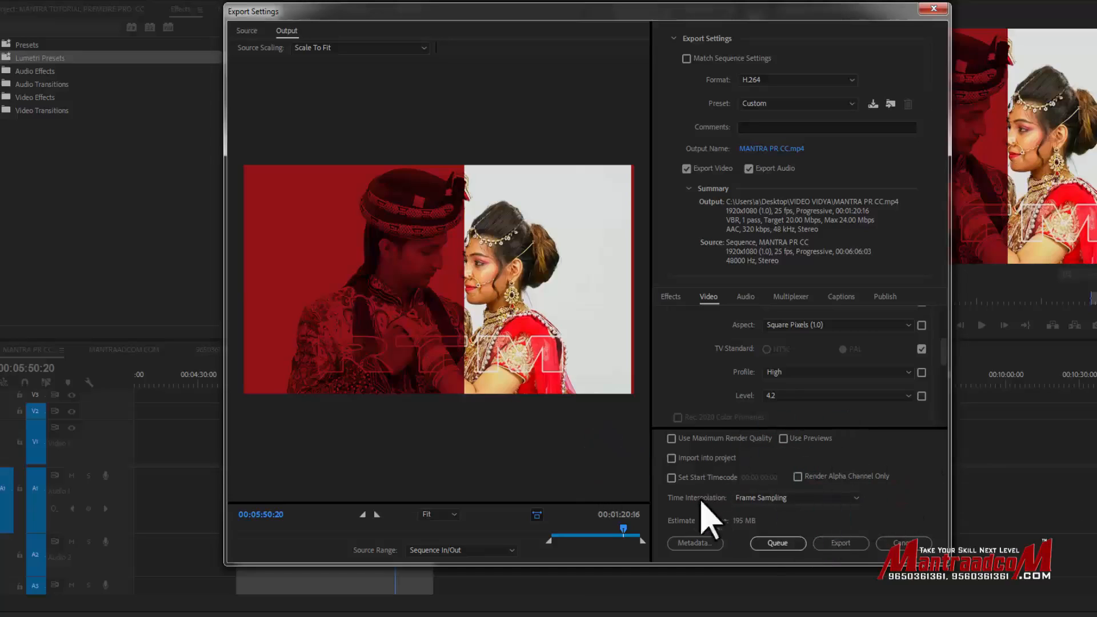
Export the MANTRA PR CC sequence directly with the current H.264 settings
left_click(763, 533)
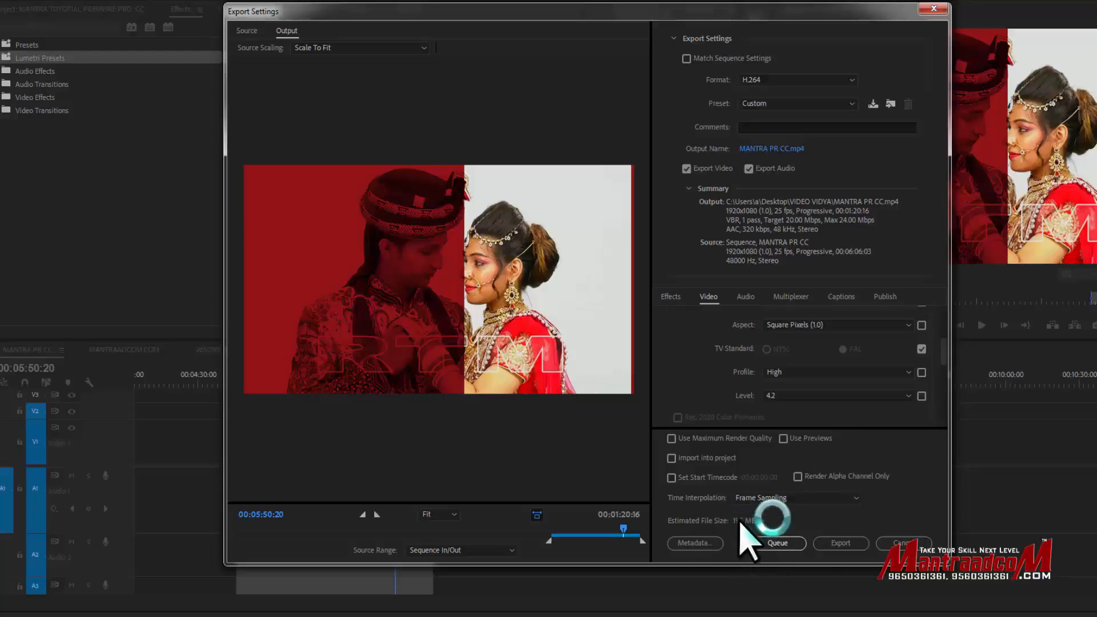
left_click(838, 542)
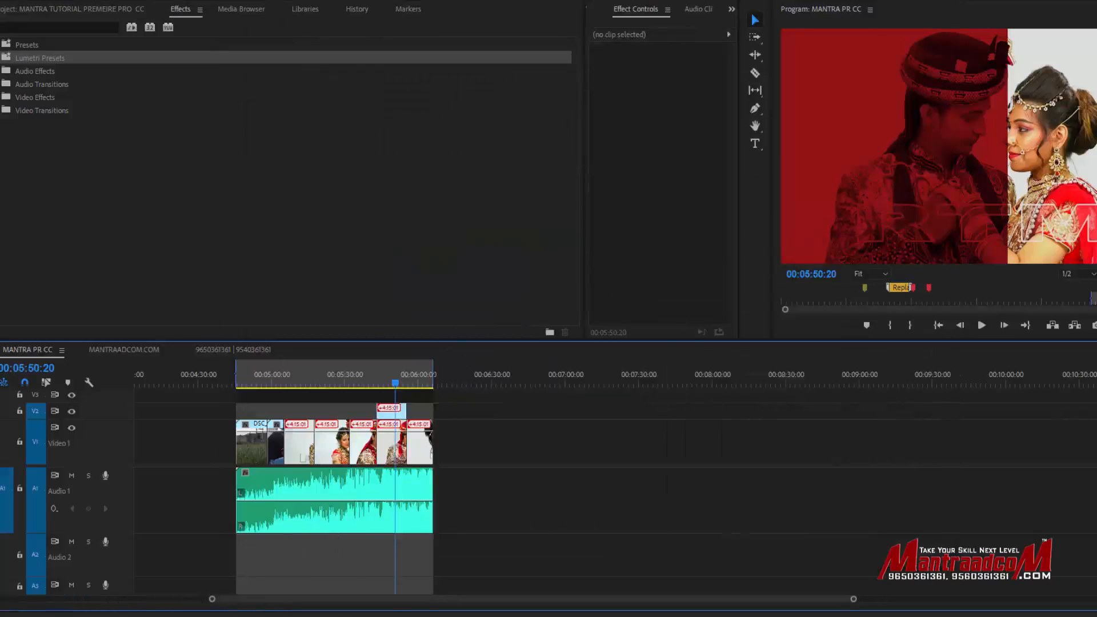
Switch to Windows Explorer and inspect the exported MANTRA PR CC video's file details in the VIDEO VIDYA folder
mouse_move(134, 615)
left_click(69, 586)
key("BackSpace")
double_click(840, 112)
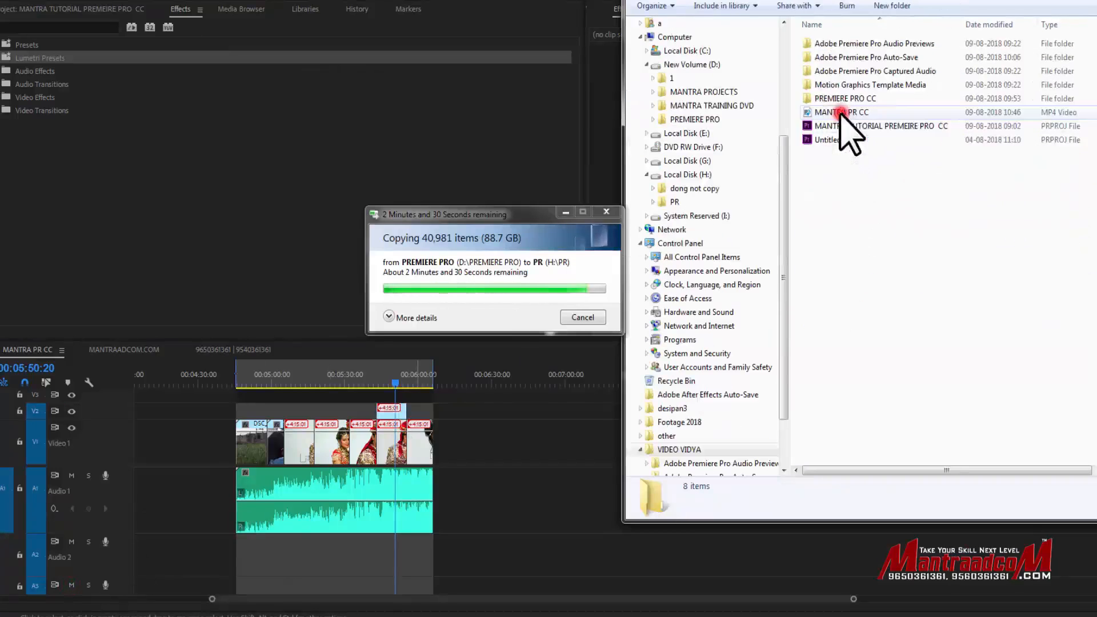
left_click(839, 112)
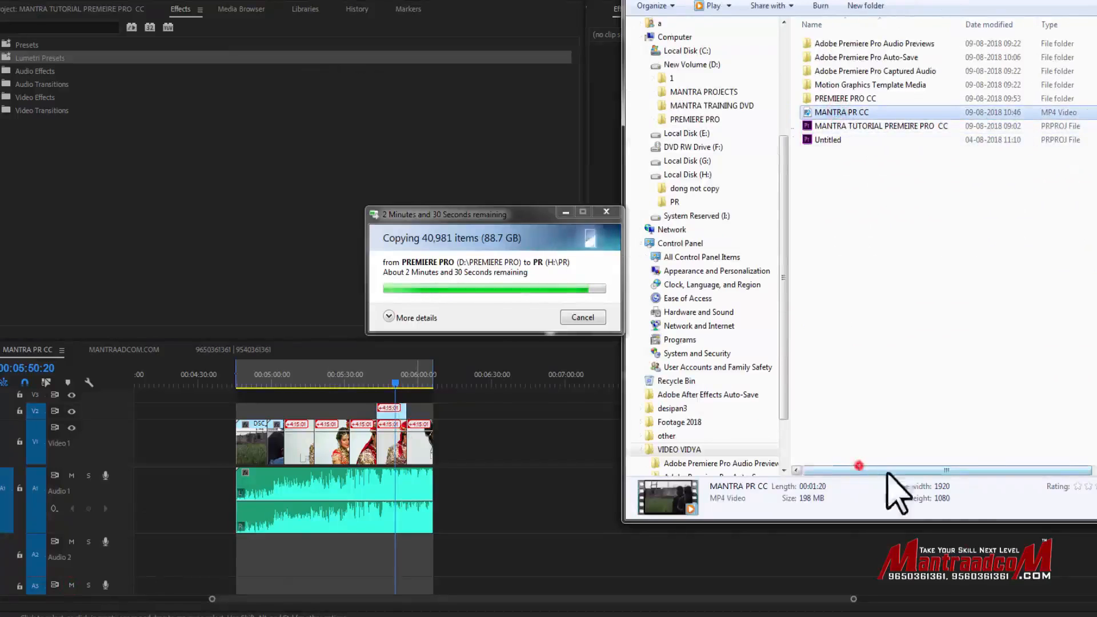
left_click_drag(862, 470, 892, 470)
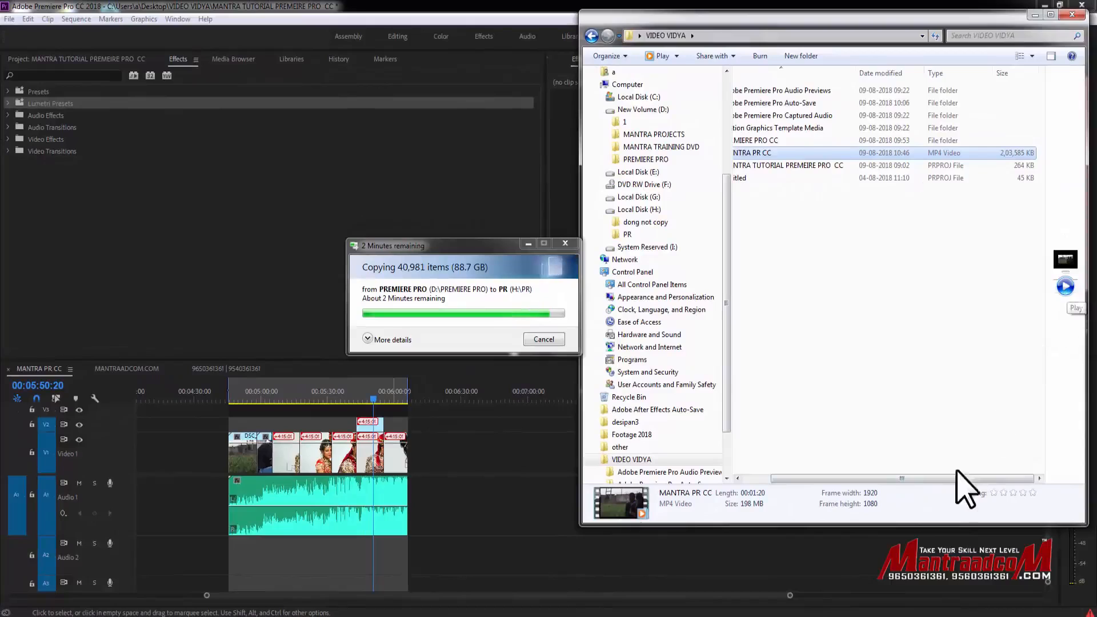
left_click_drag(949, 478, 832, 486)
Play the exported MANTRA PR CC video in VLC media player, skip ahead in it, and put the player and copy window away
right_click(765, 152)
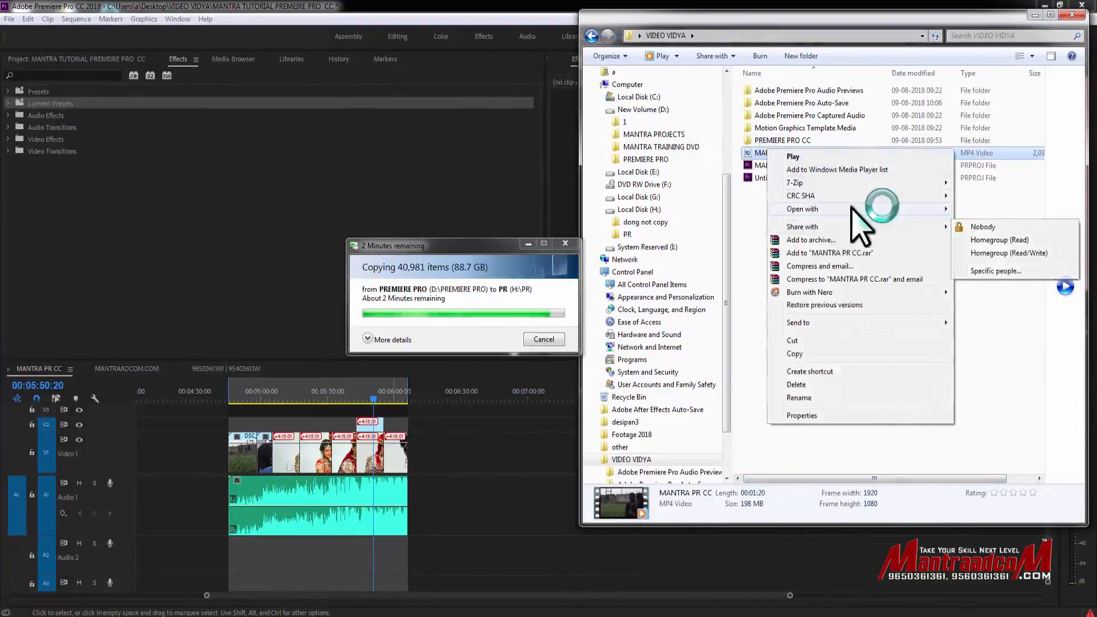
mouse_move(891, 209)
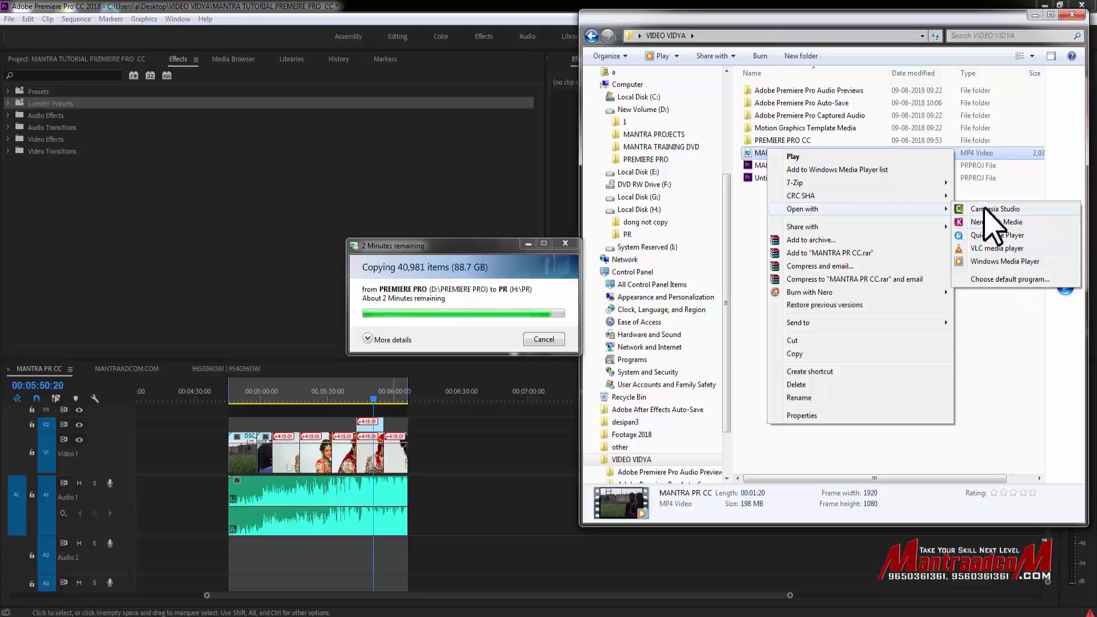
left_click(994, 248)
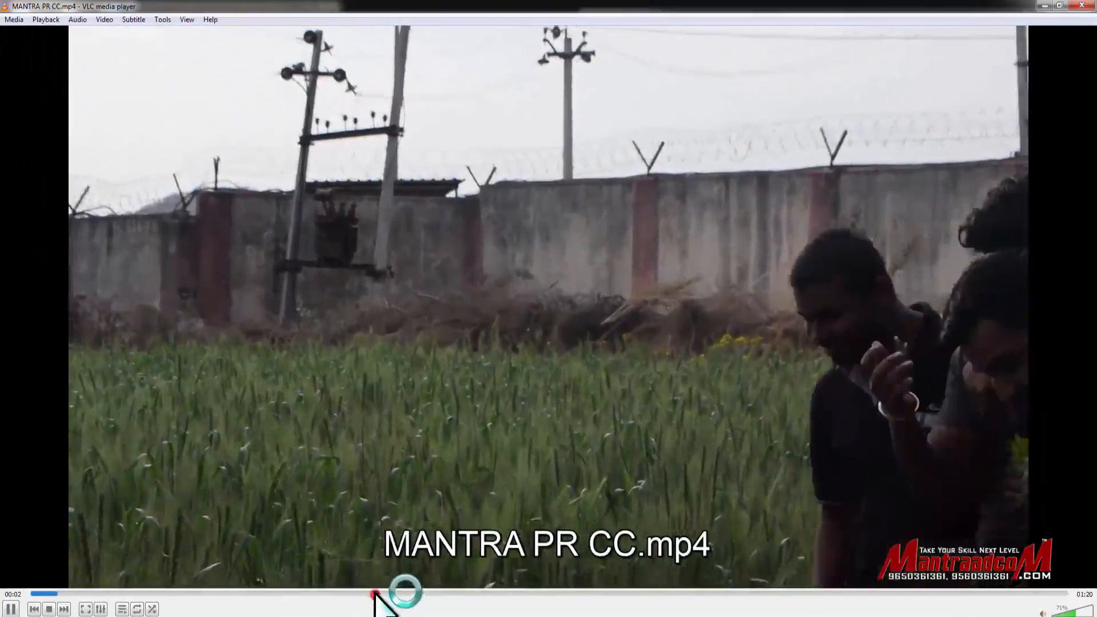
left_click(696, 593)
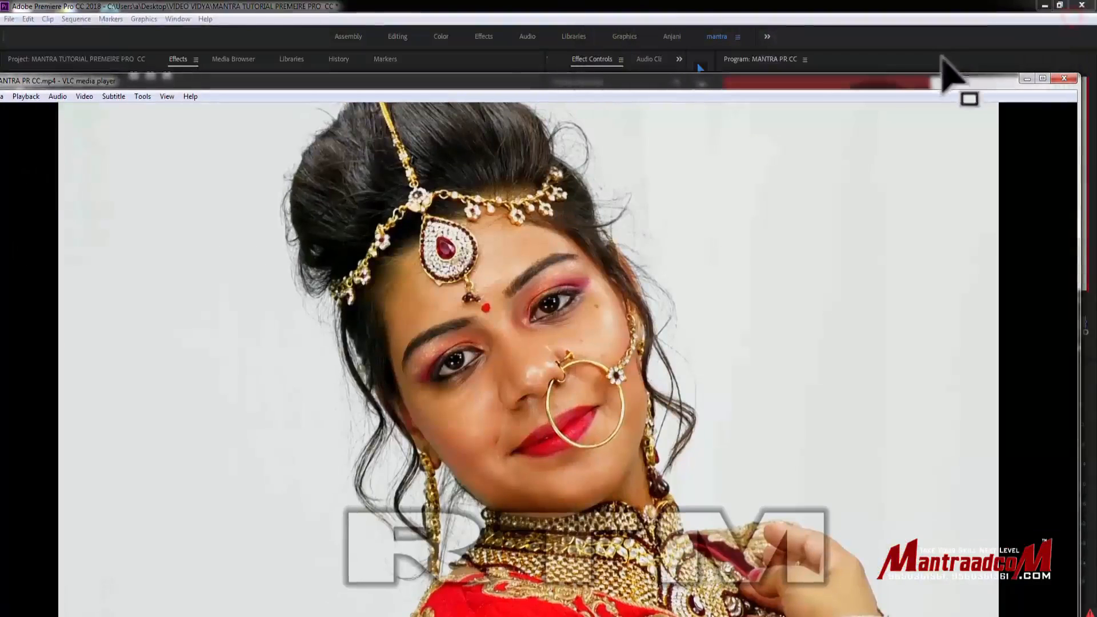
left_click(1064, 77)
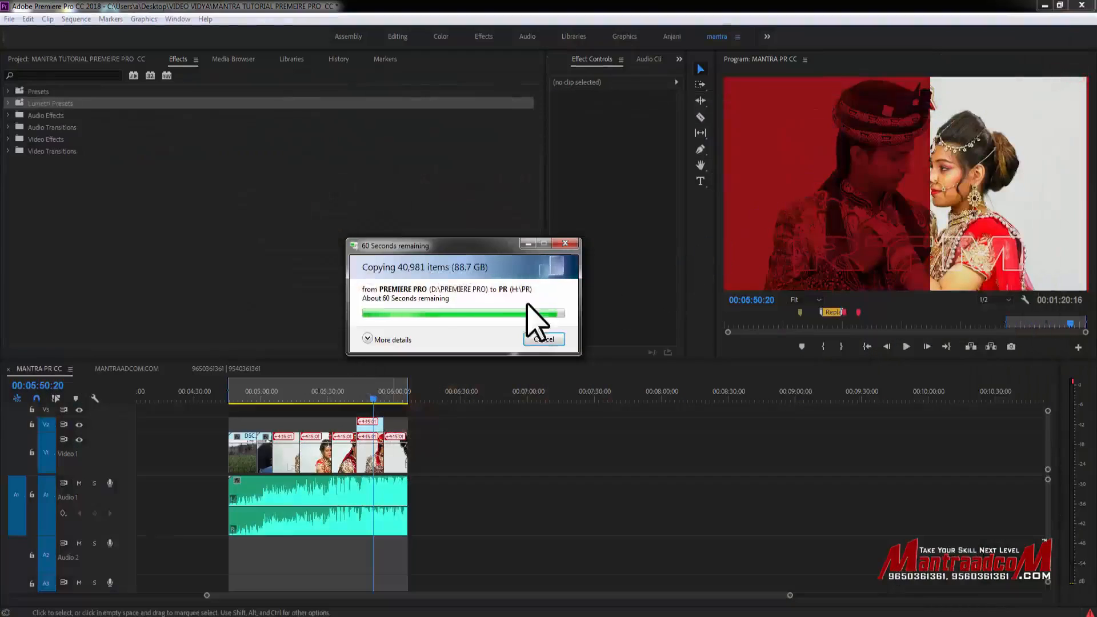
left_click(527, 244)
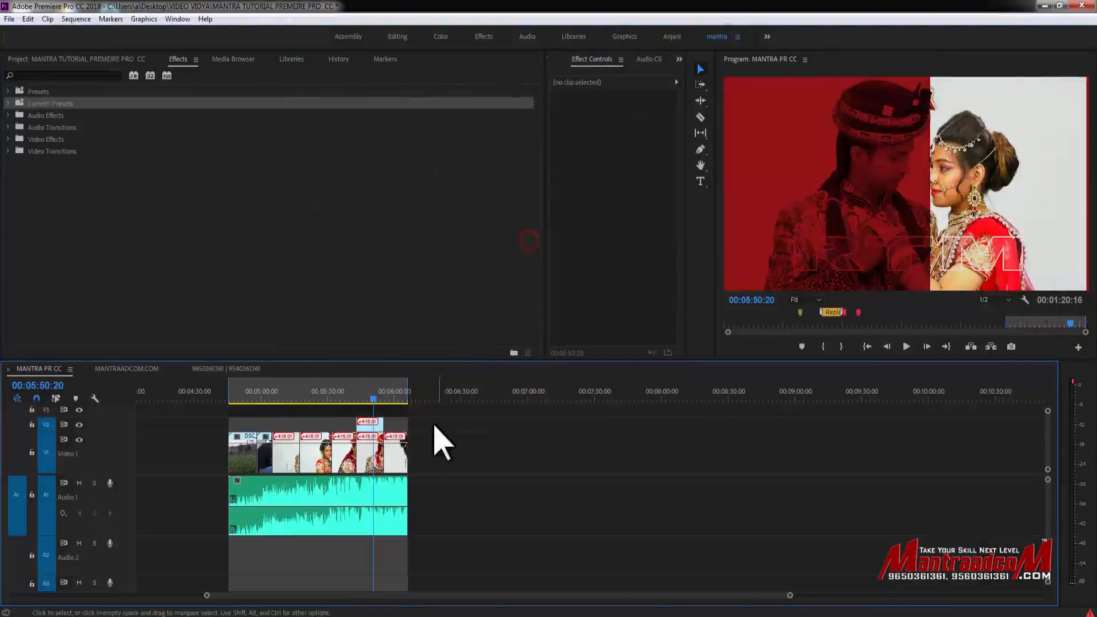
Move the playhead to 00:05:21:20 and reopen the sequence's media export settings with the High Quality 720p HD preset
left_click_drag(350, 400, 311, 400)
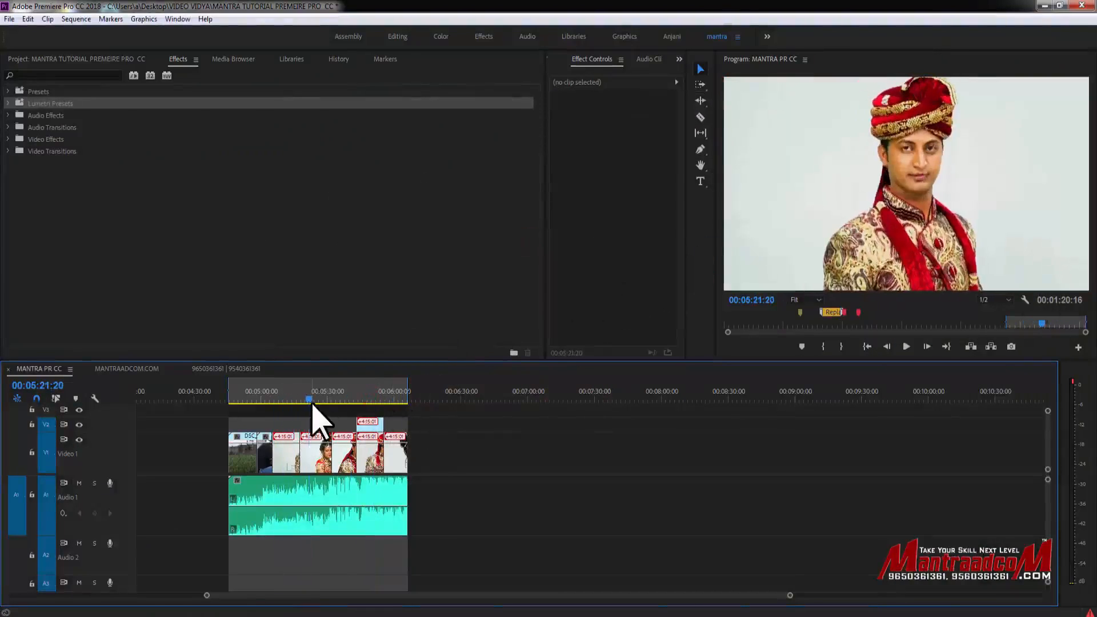
left_click(9, 19)
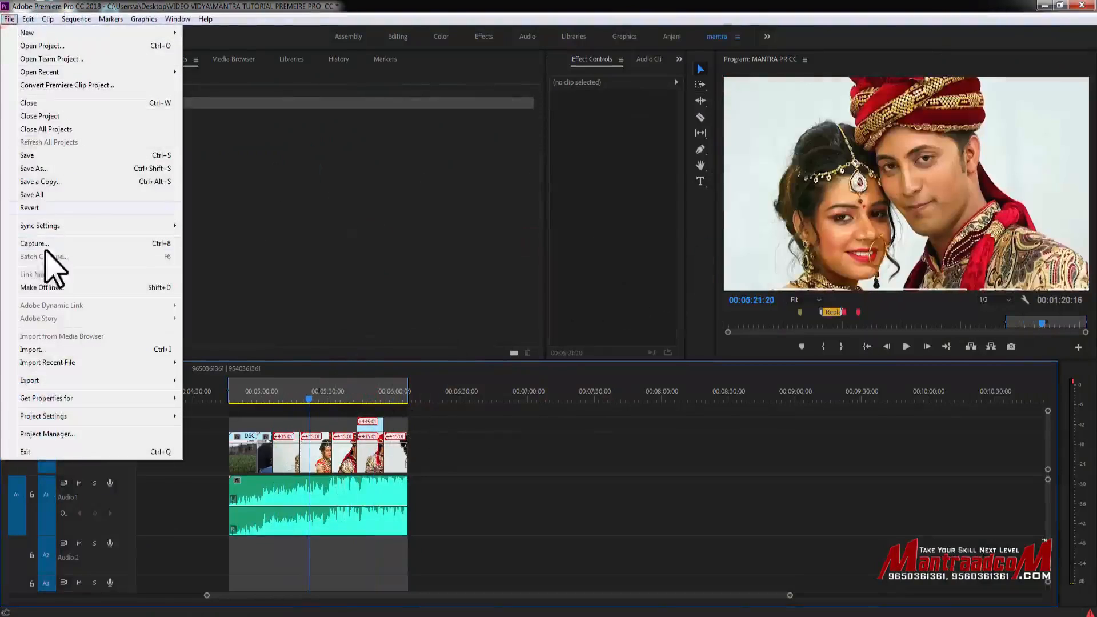
left_click(61, 380)
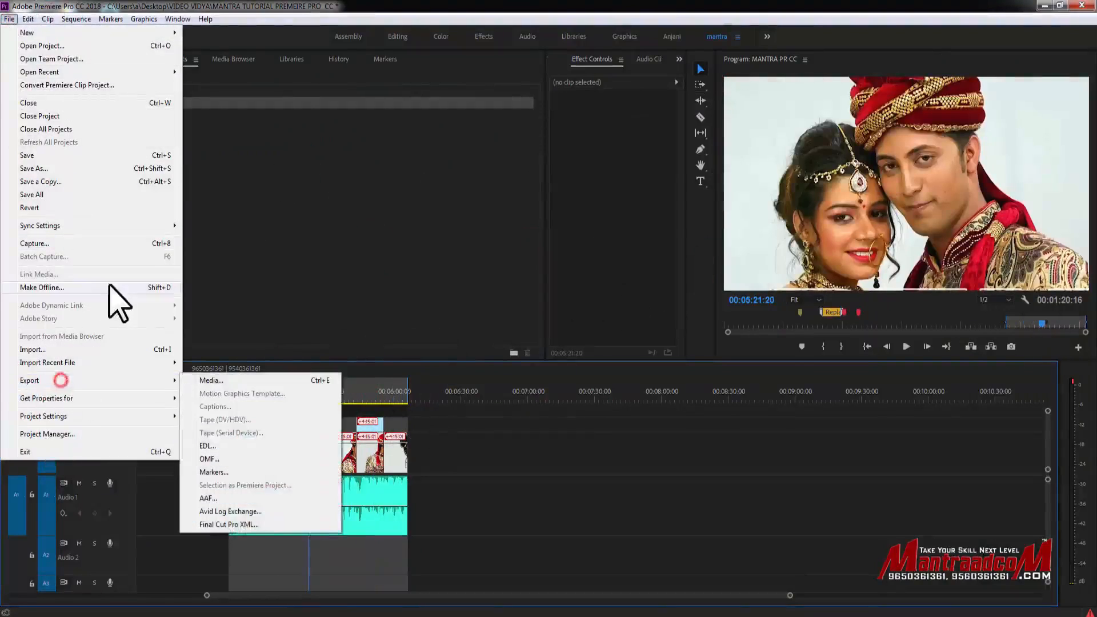
left_click(154, 380)
left_click(220, 380)
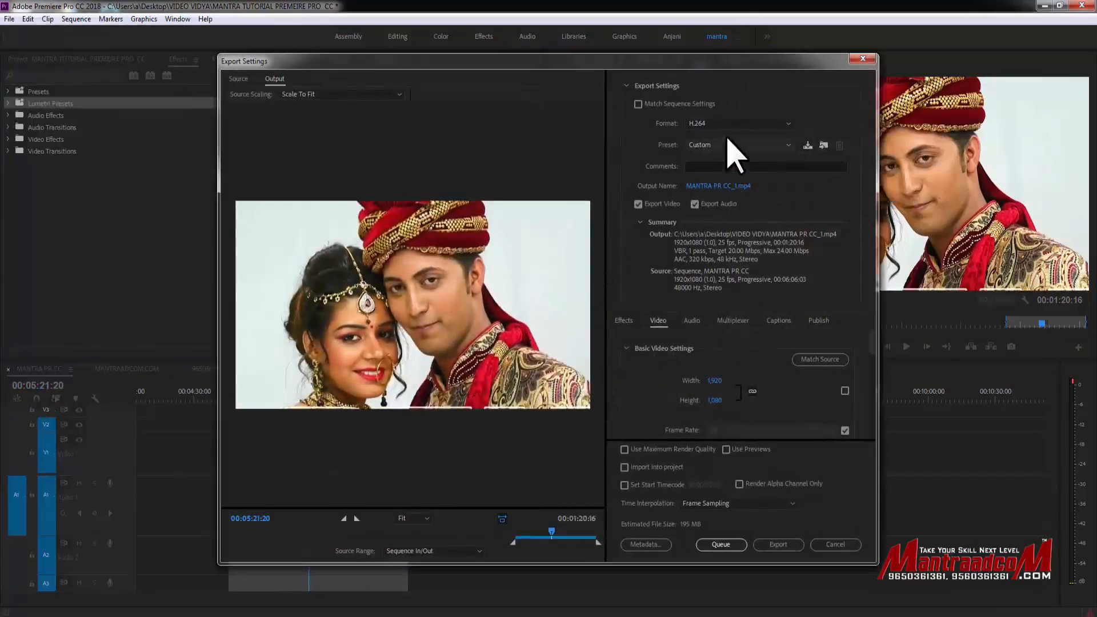
left_click(745, 143)
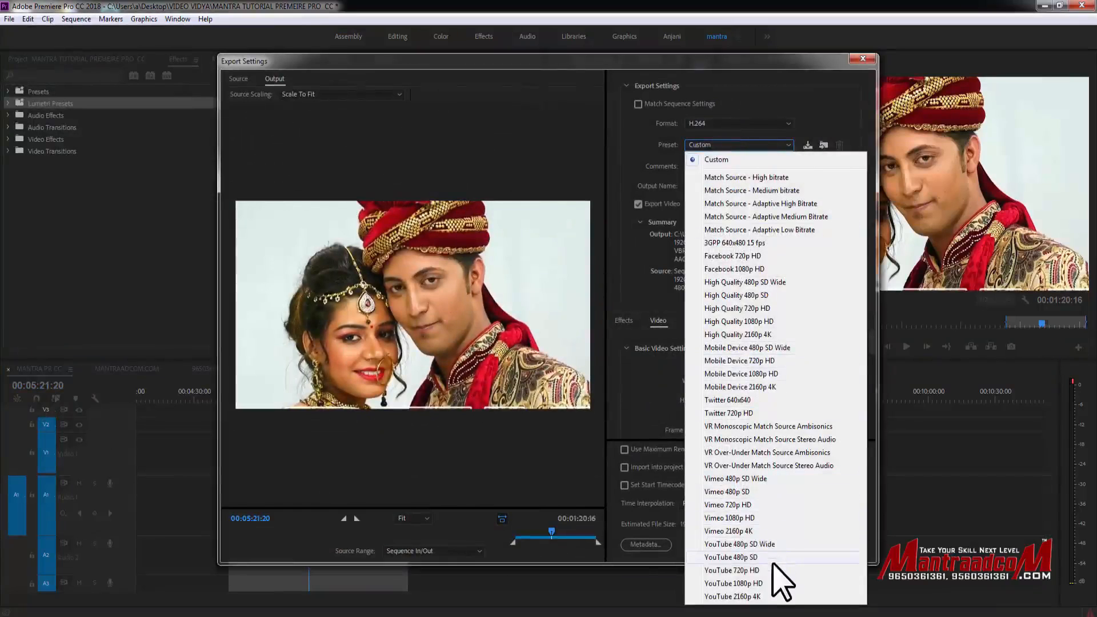
left_click(751, 310)
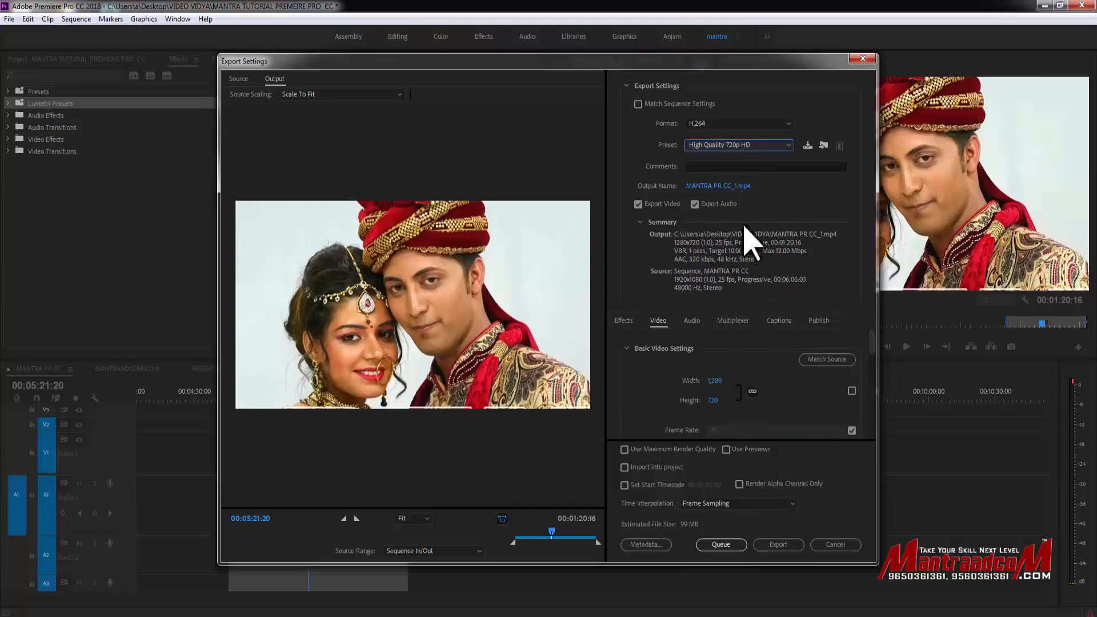
Name the output file MANTRA PR CC_1280 in the VIDEO VIDYA folder and start the export
left_click(721, 186)
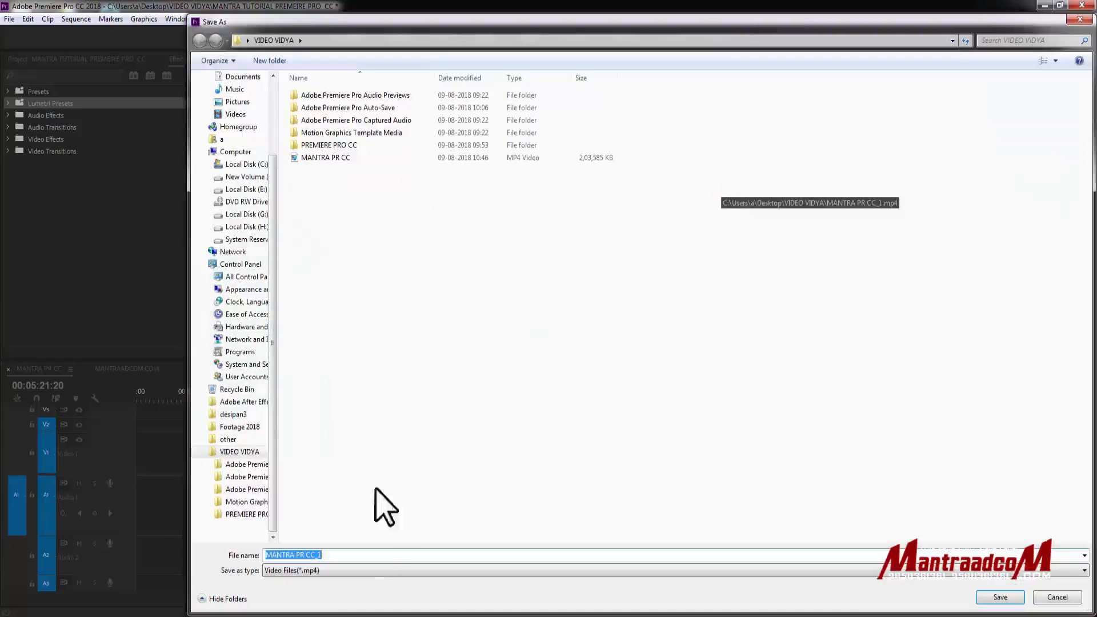
left_click(327, 551)
type("2")
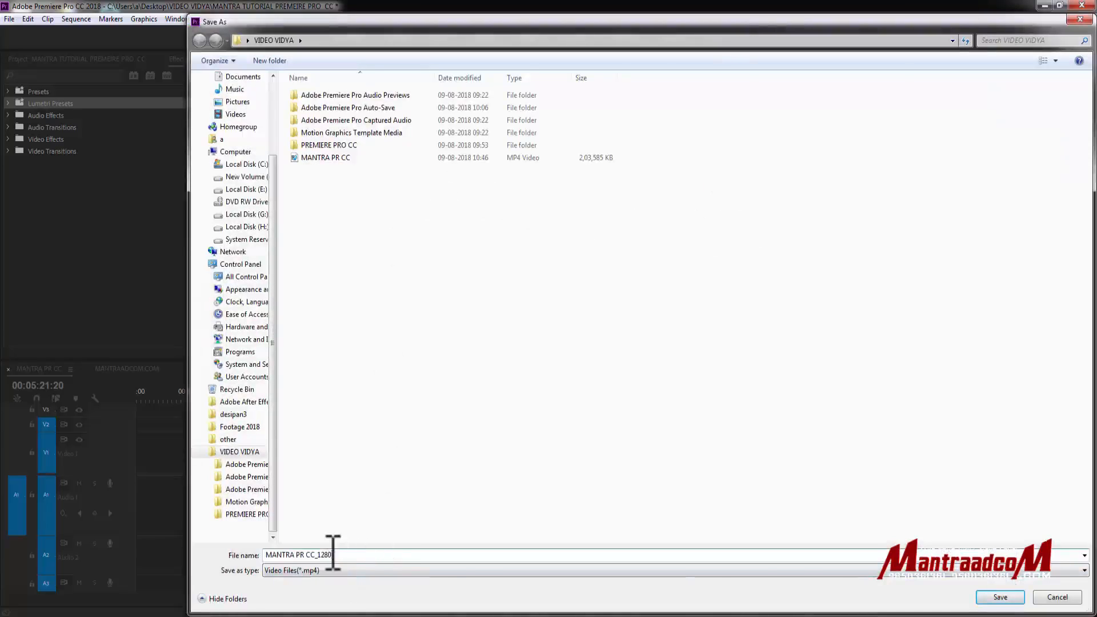
type("80")
key("Return")
left_click(778, 544)
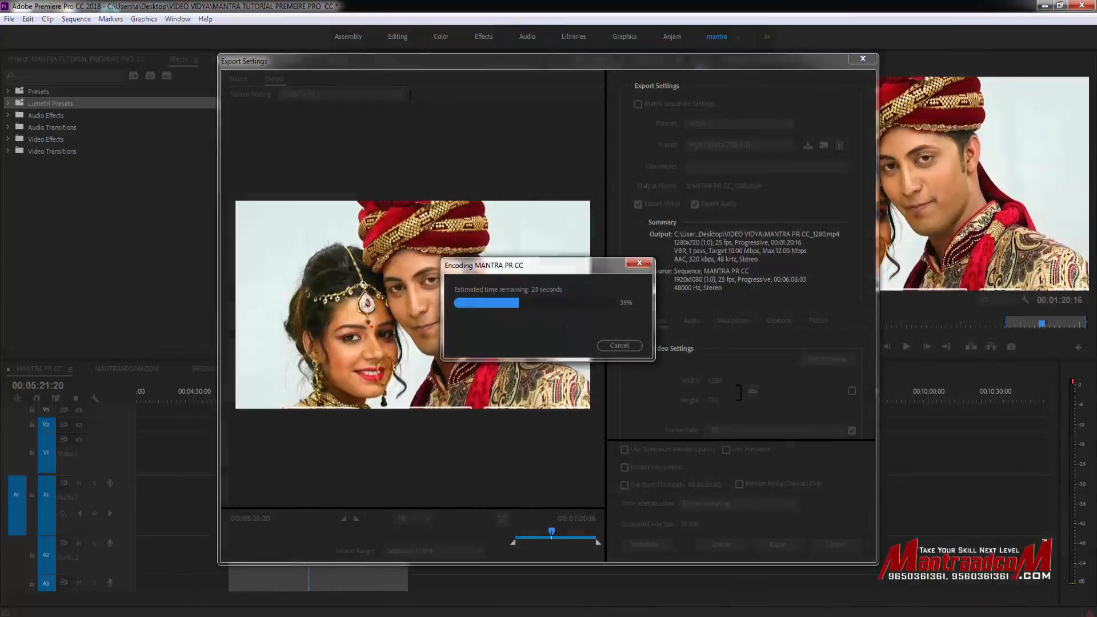
Switch to Windows Explorer and inspect the file size of MANTRA PR CC_1280 in the VIDEO VIDYA folder on the Desktop
left_click(200, 607)
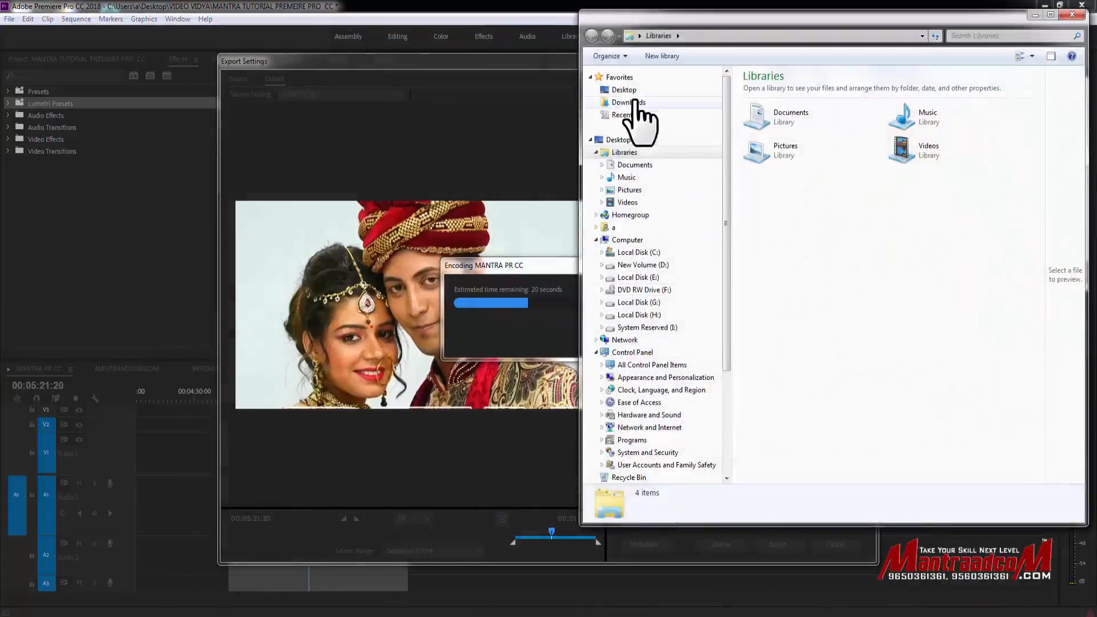
left_click(625, 91)
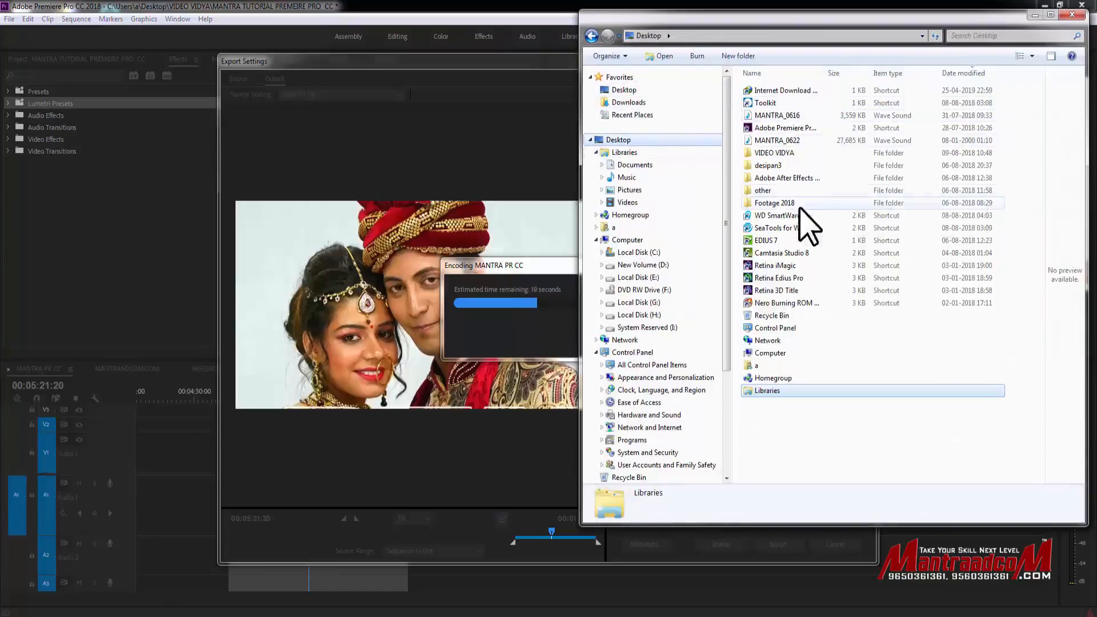
double_click(774, 153)
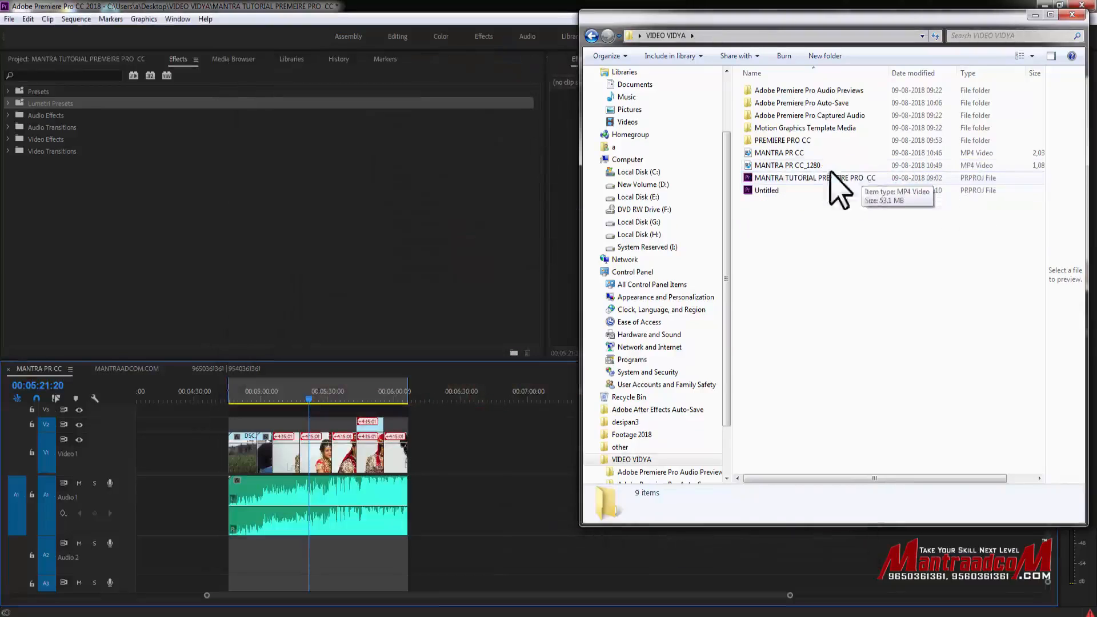
left_click(789, 166)
left_click_drag(887, 478, 984, 486)
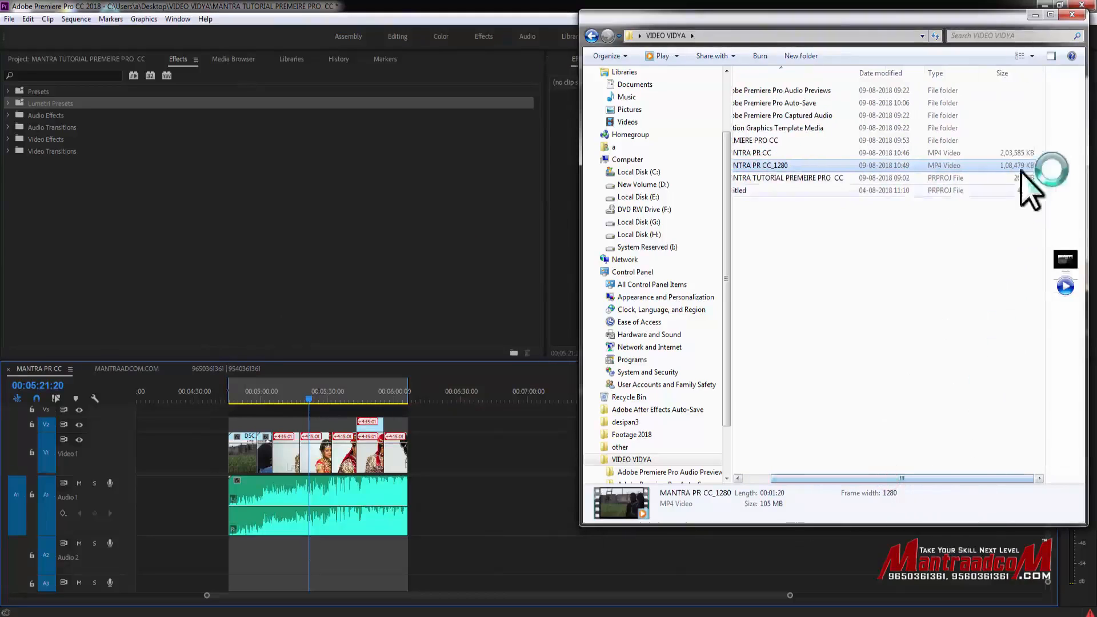
Play MANTRA PR CC_1280 in VLC media player, skip ahead to about 00:57, pause it and close the player
right_click(756, 169)
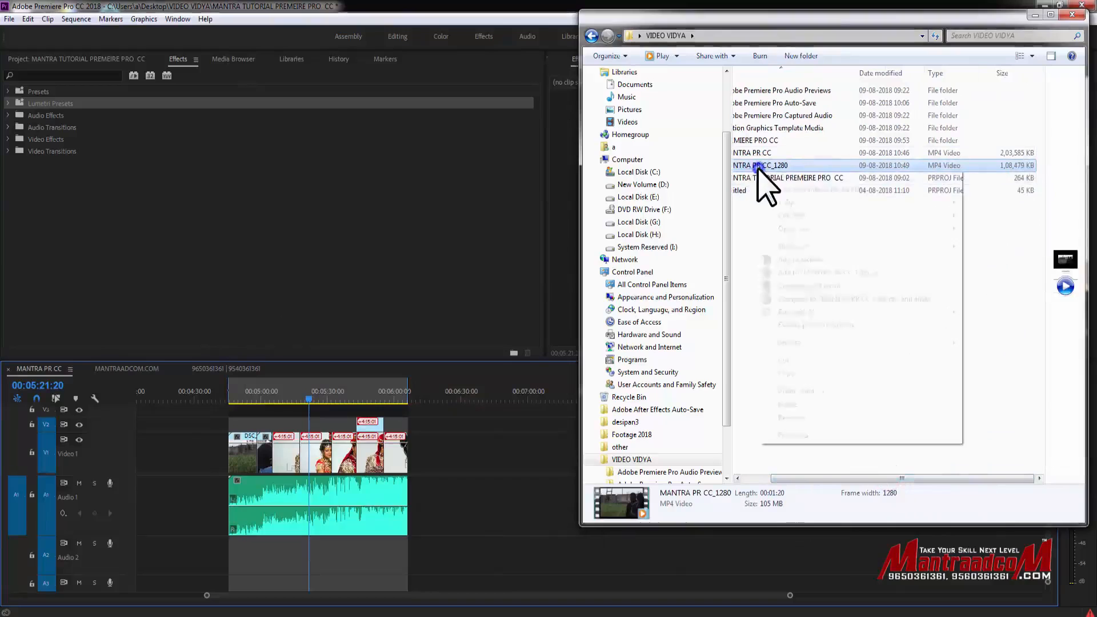
left_click(816, 230)
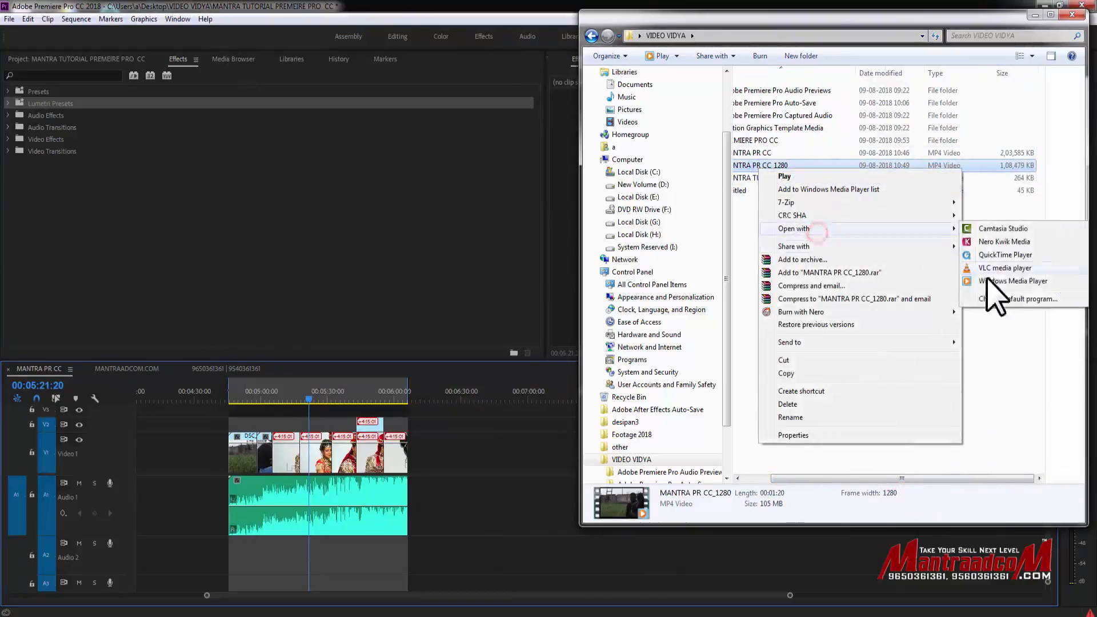
left_click(1012, 281)
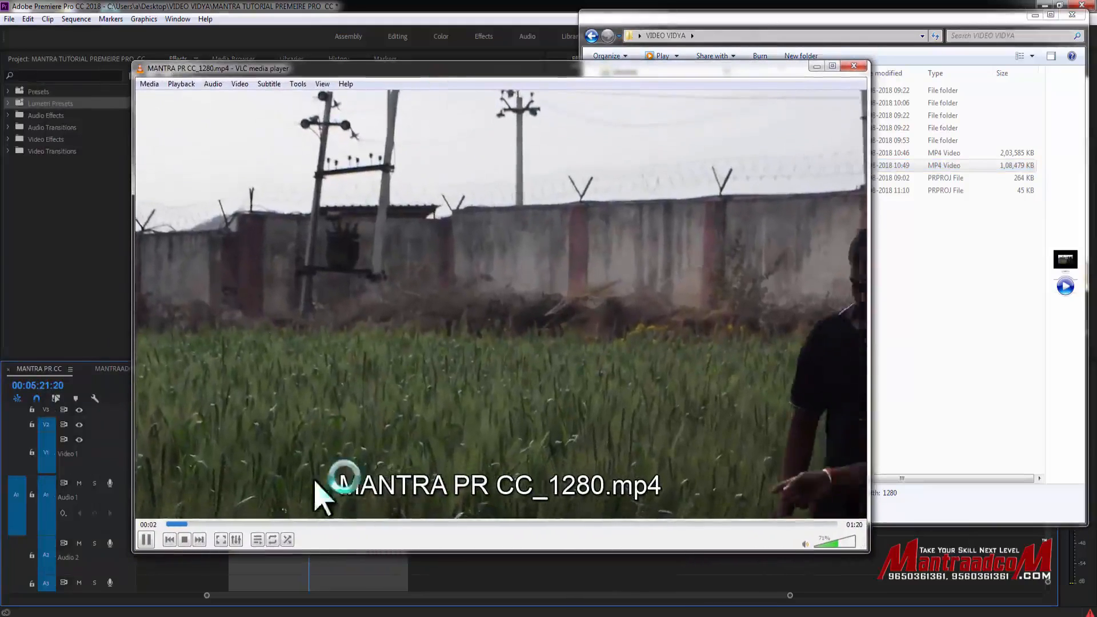
left_click_drag(310, 523, 642, 523)
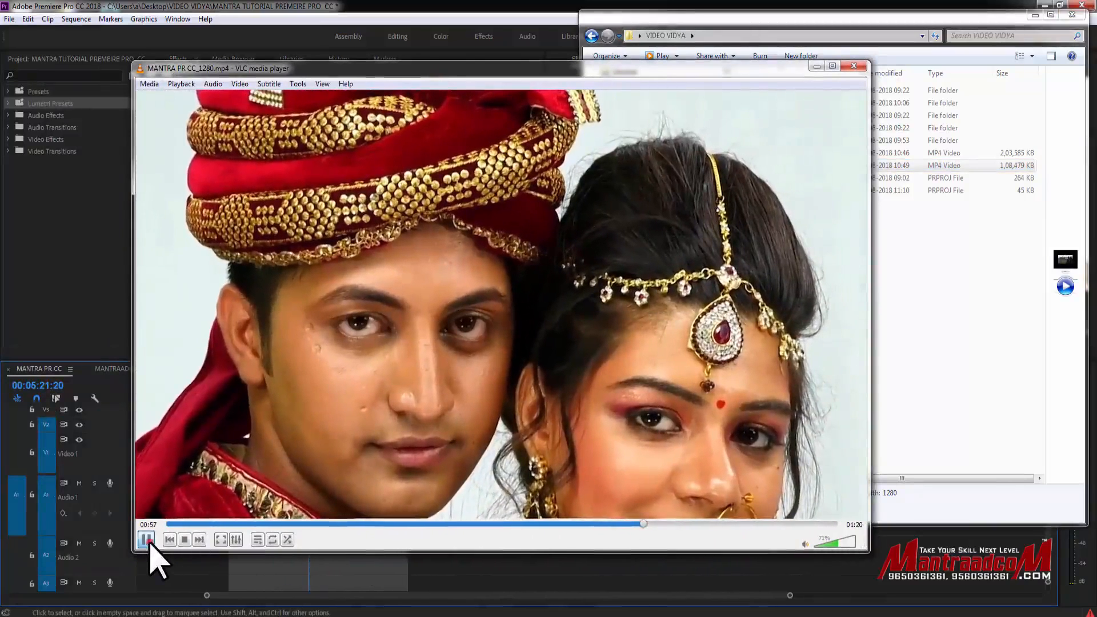
left_click(146, 539)
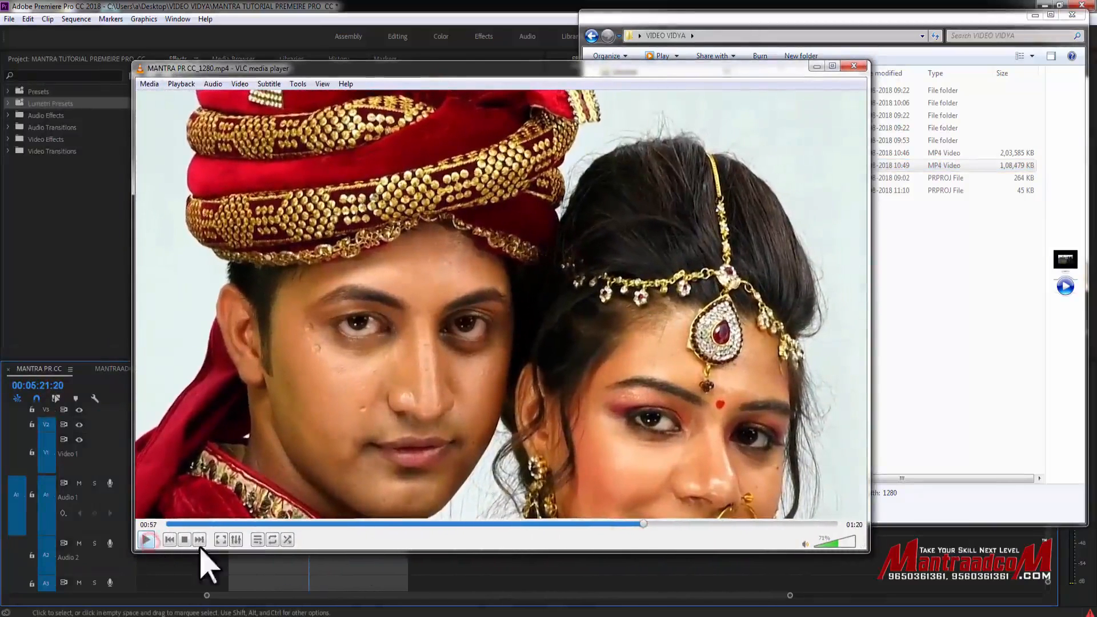
left_click(852, 67)
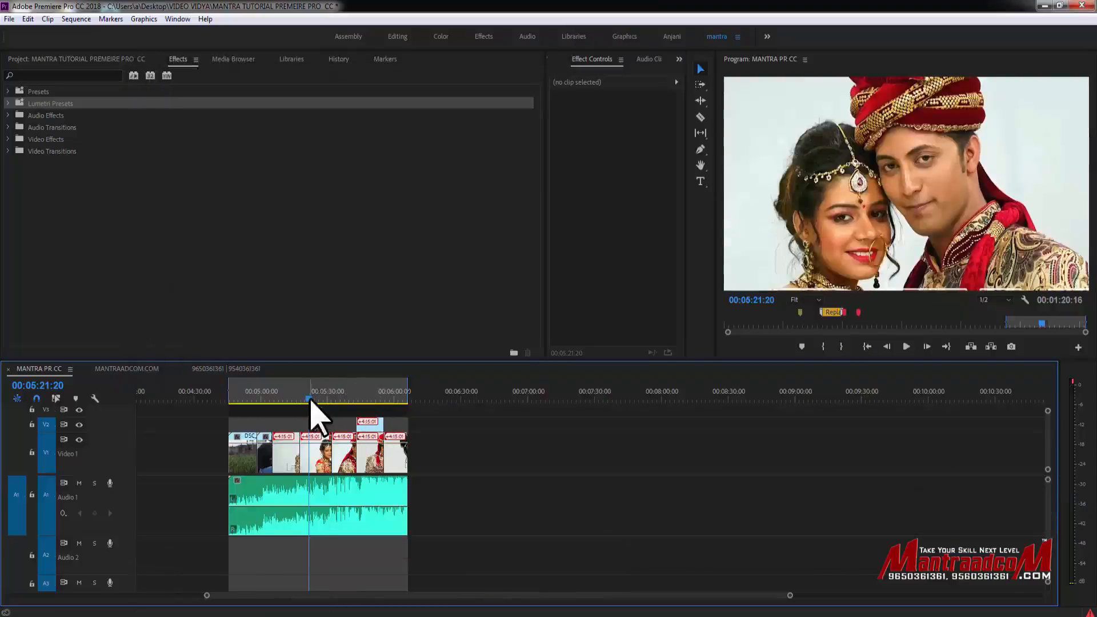
In Premiere Pro, move the playhead to 00:05:21:01 and export the sequence in JPEG format with the JPEG Sequence (Match Source) preset
mouse_move(312, 399)
left_mouse_down()
mouse_move(325, 404)
mouse_move(308, 400)
left_mouse_up()
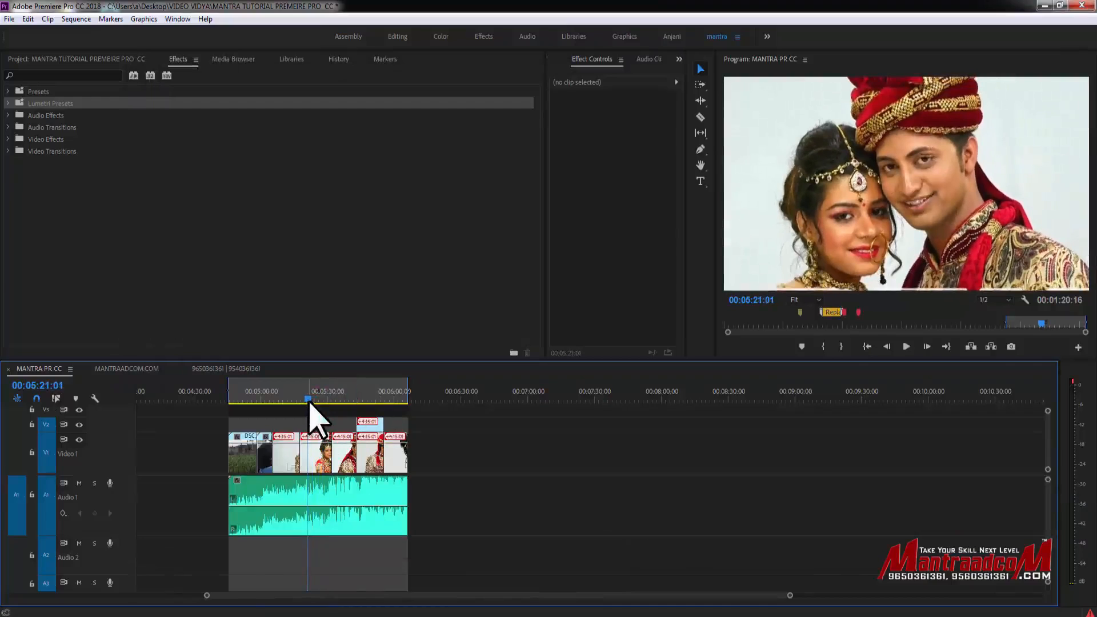
left_click(11, 19)
mouse_move(169, 380)
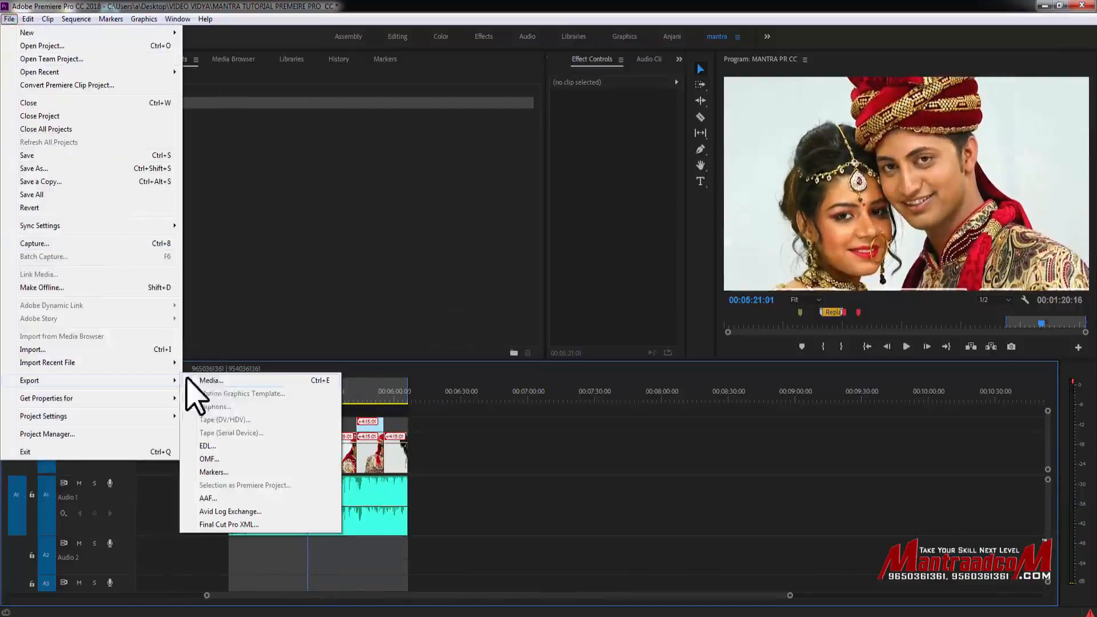
left_click(234, 381)
left_click(737, 123)
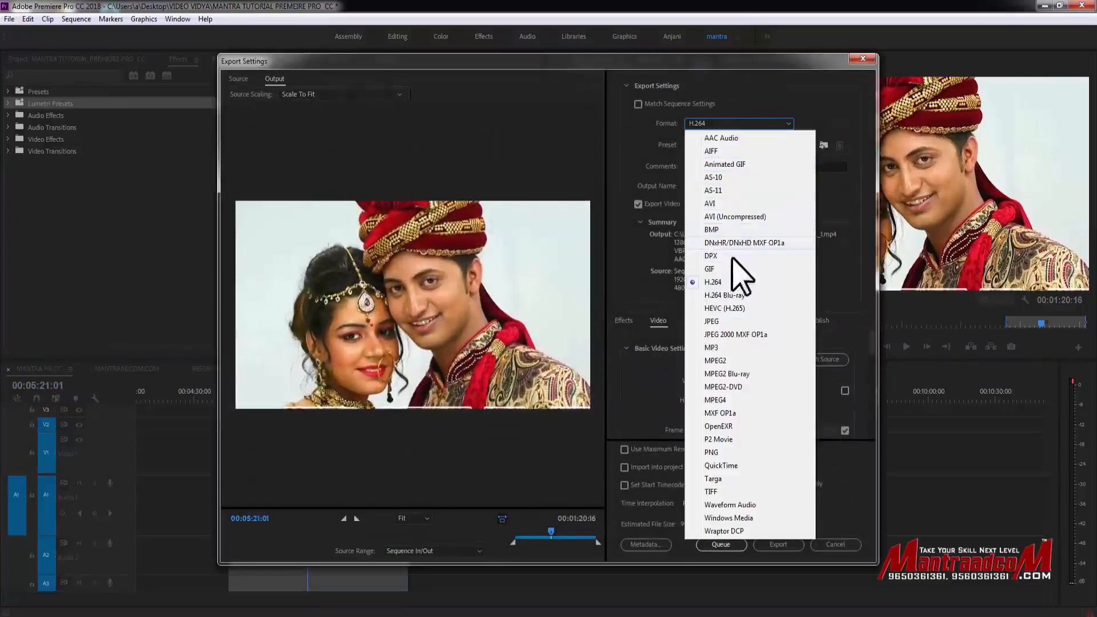
left_click(721, 322)
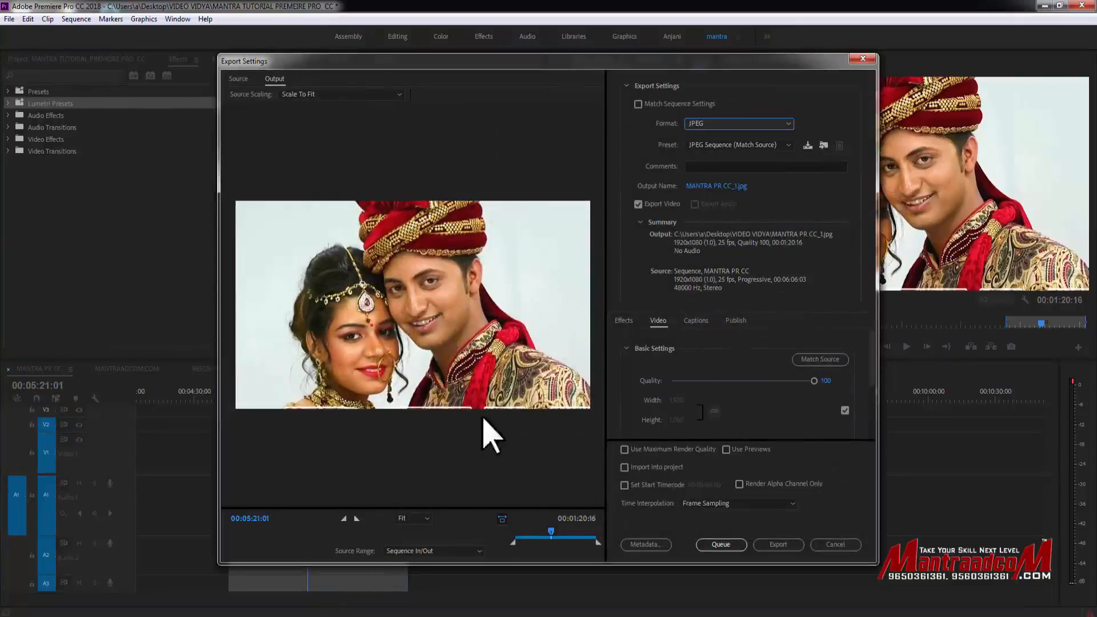
left_click(786, 546)
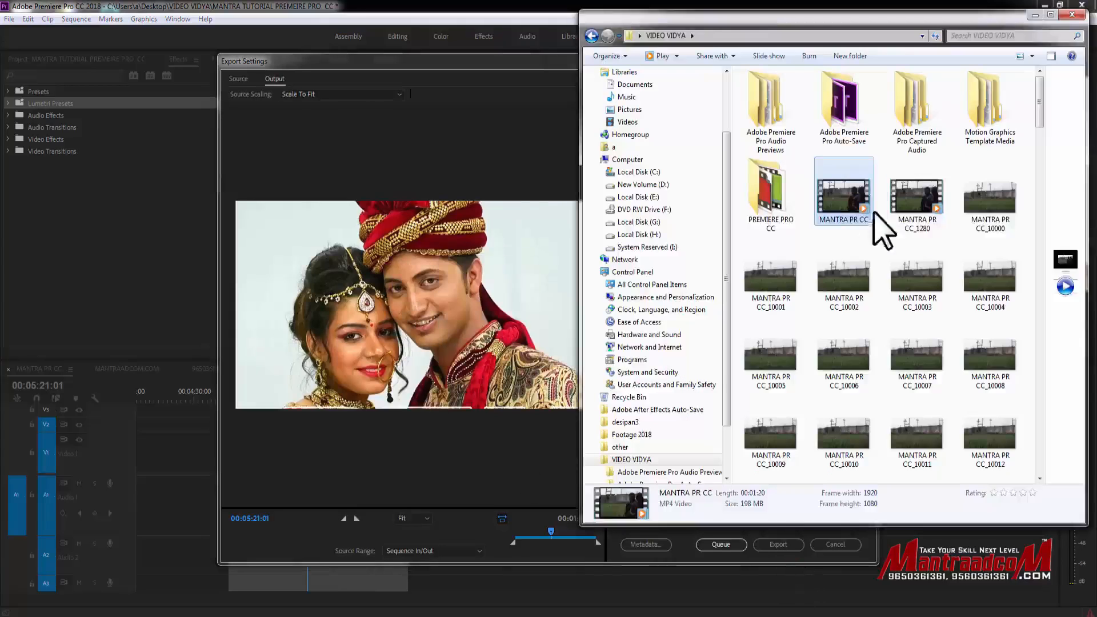
Inspect the exported JPEG frames in the VIDEO VIDYA folder in Windows Explorer, and dismiss the export settings in Premiere Pro
left_click(969, 212)
left_click_drag(1038, 115, 1041, 92)
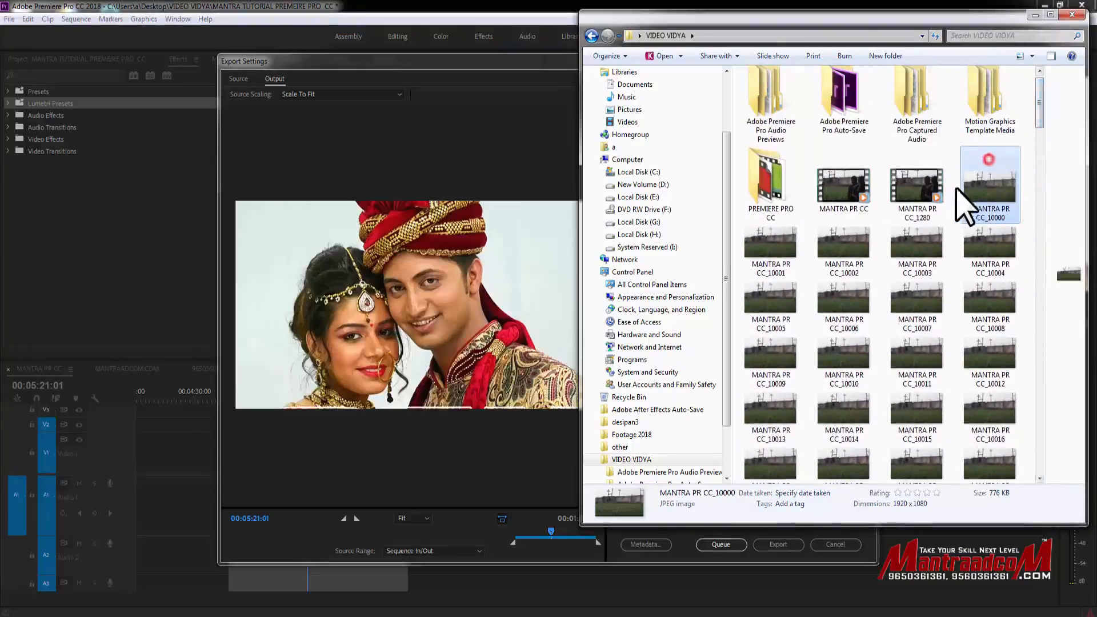
left_click(917, 320)
left_click(920, 325)
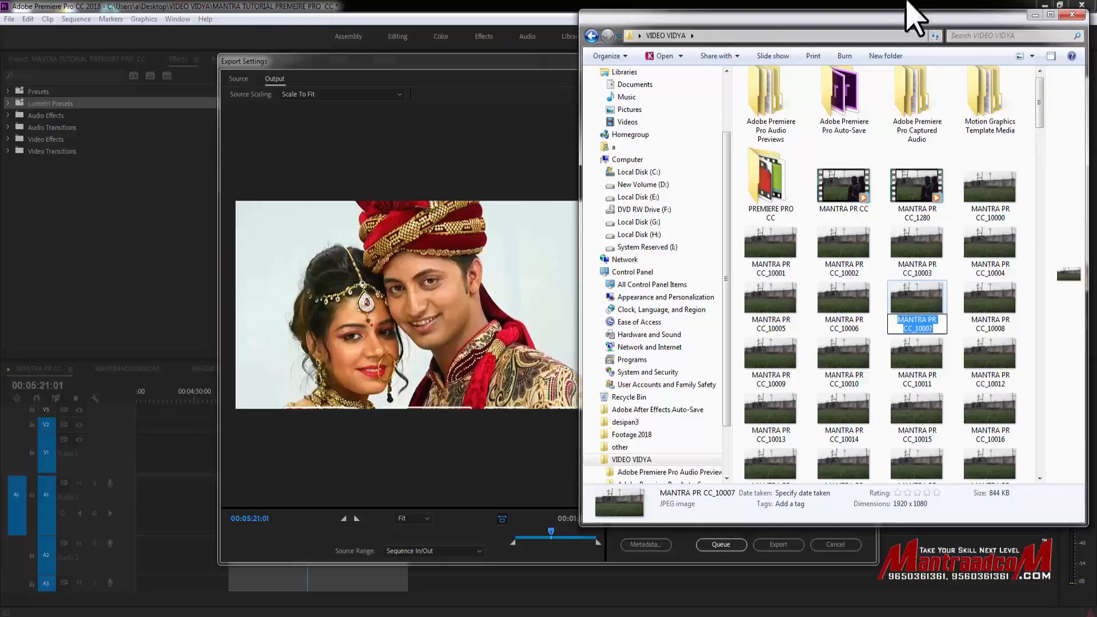
left_click(453, 430)
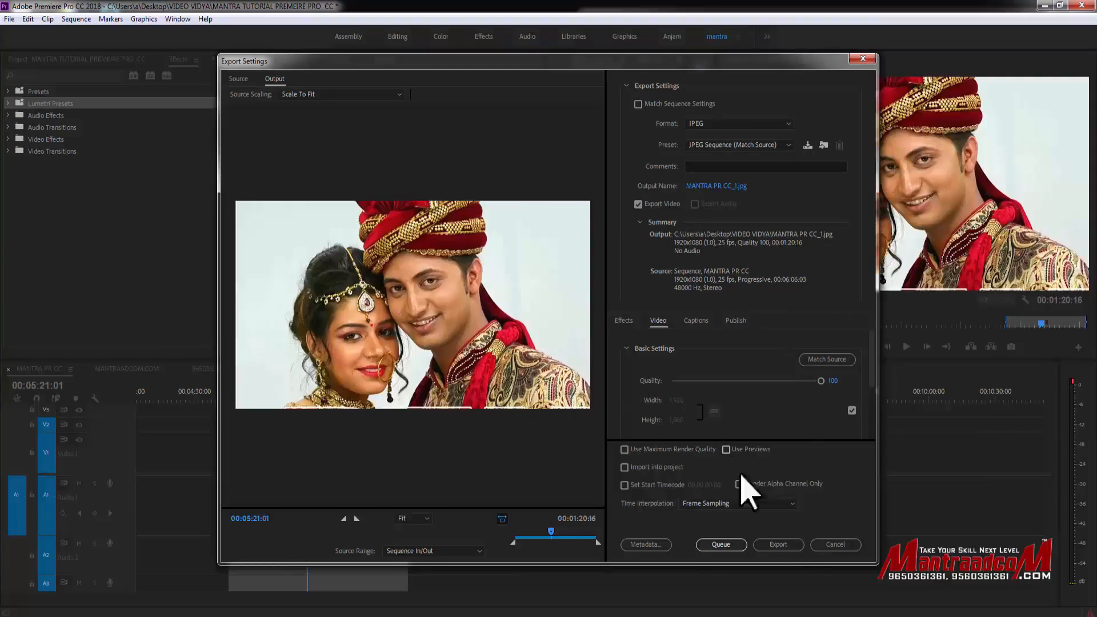
left_click(835, 545)
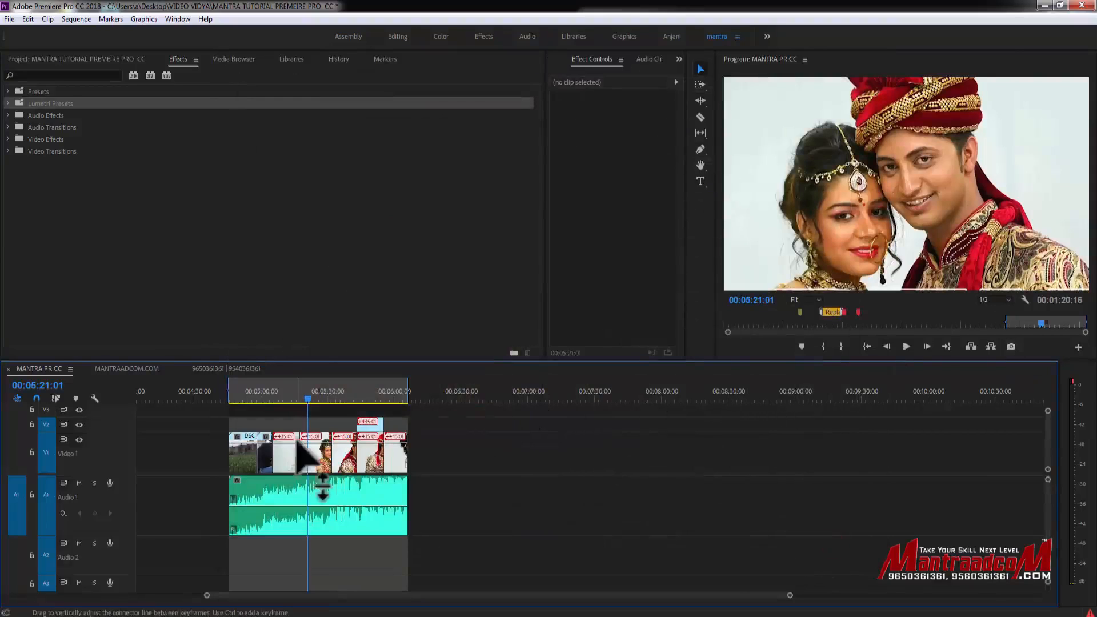
Start a still frame export of the current frame at 00:05:21:01 with the JPEG format
left_click(1011, 346)
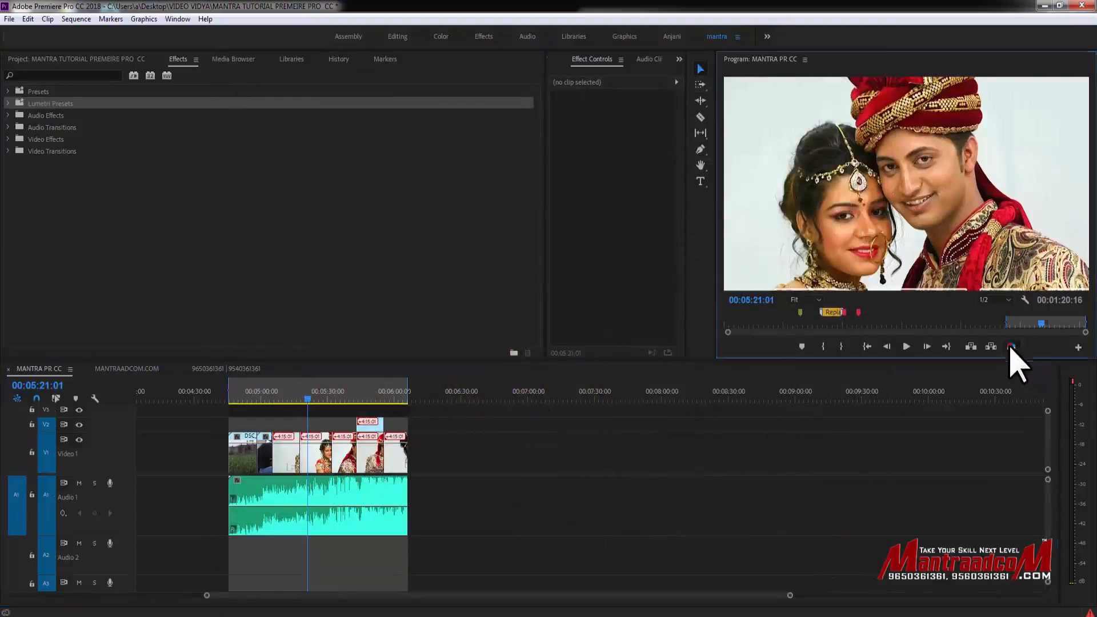
left_click(548, 296)
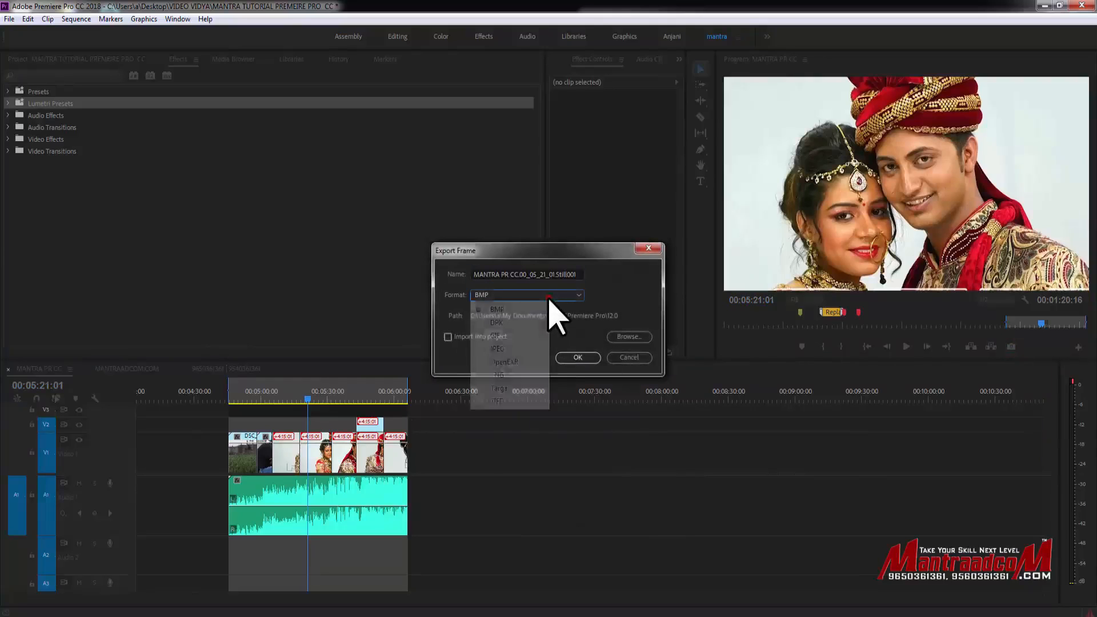
left_click(525, 348)
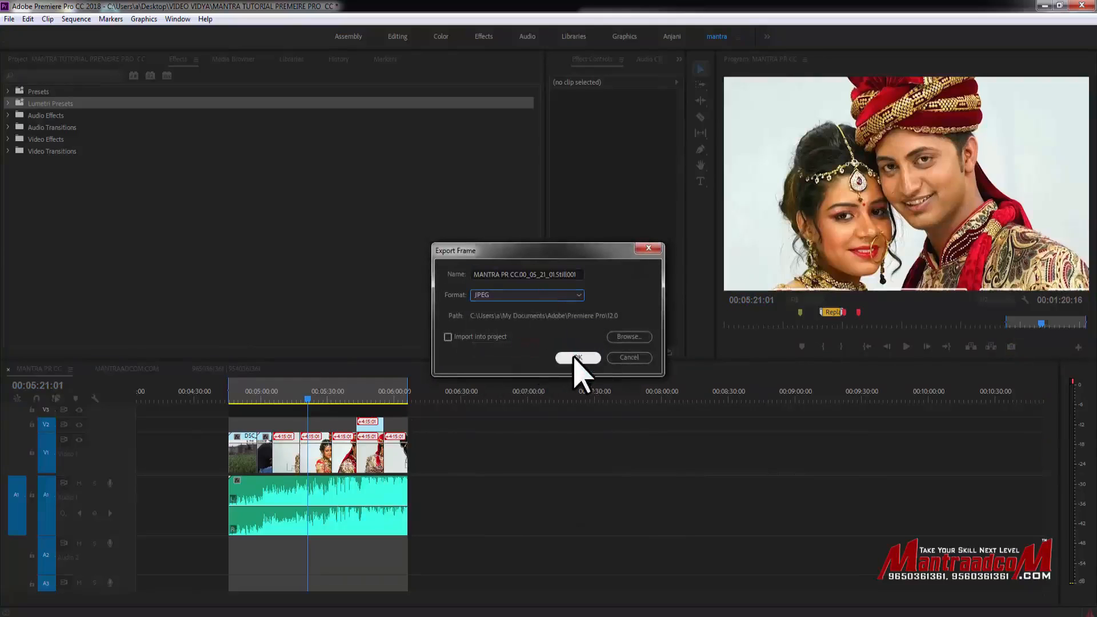
Set the still's destination to the VIDEO VIDYA folder on the Desktop and export the frame under its default name
left_click(628, 337)
left_click(257, 148)
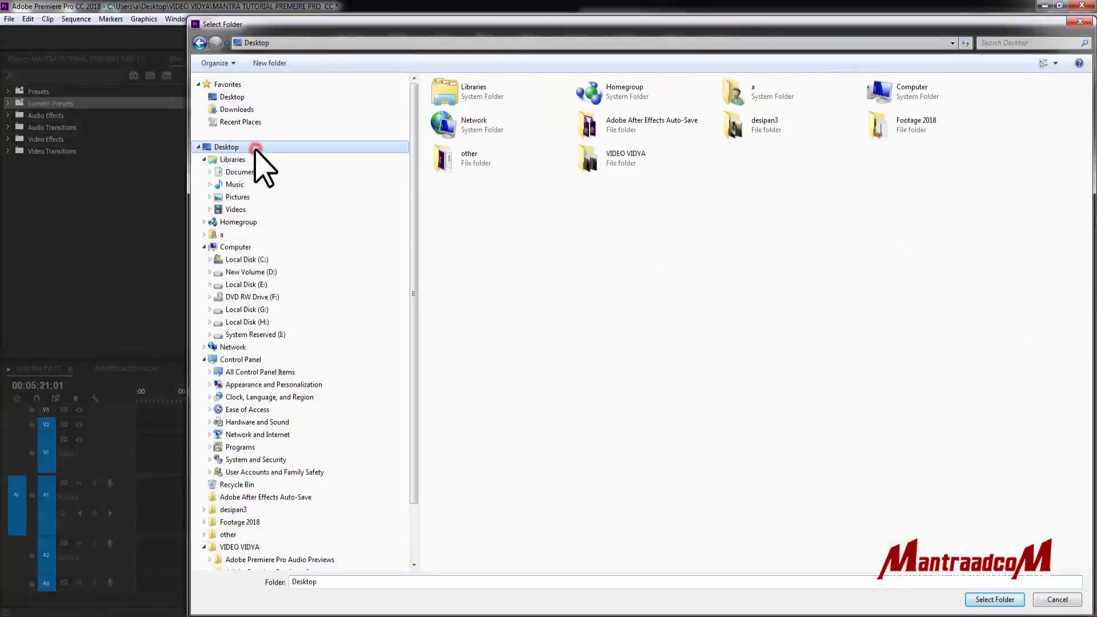
double_click(597, 167)
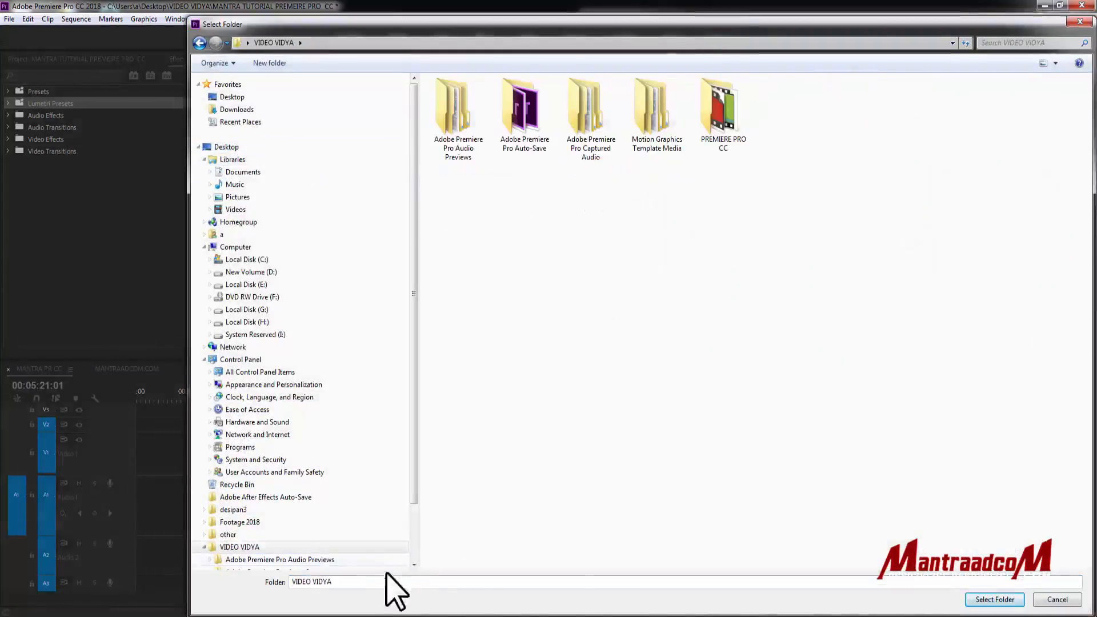
left_click(1011, 603)
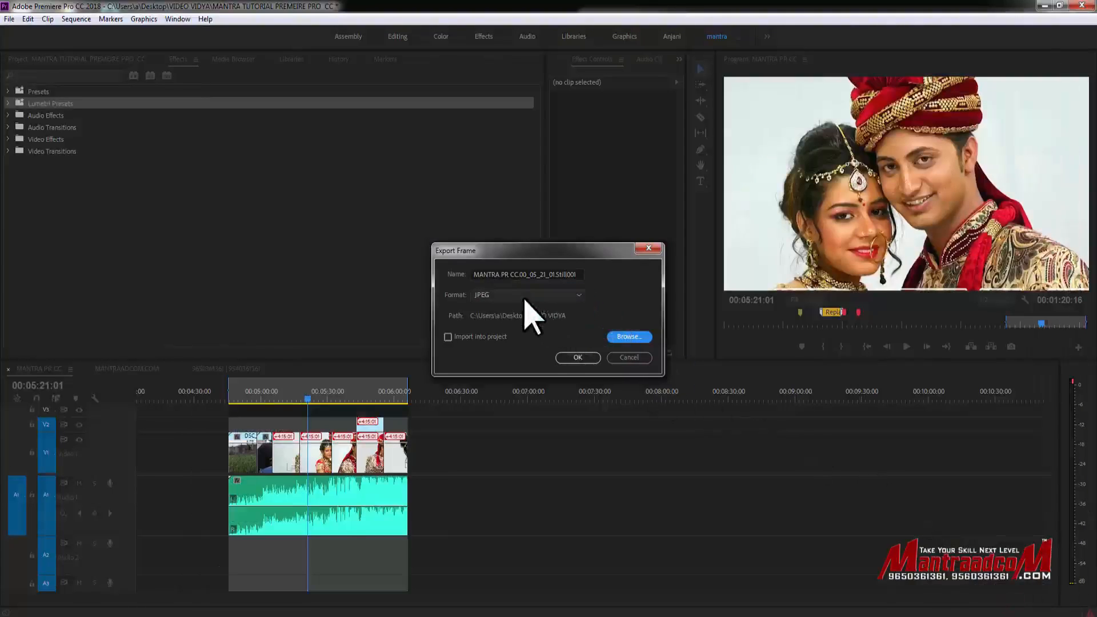
left_click(549, 274)
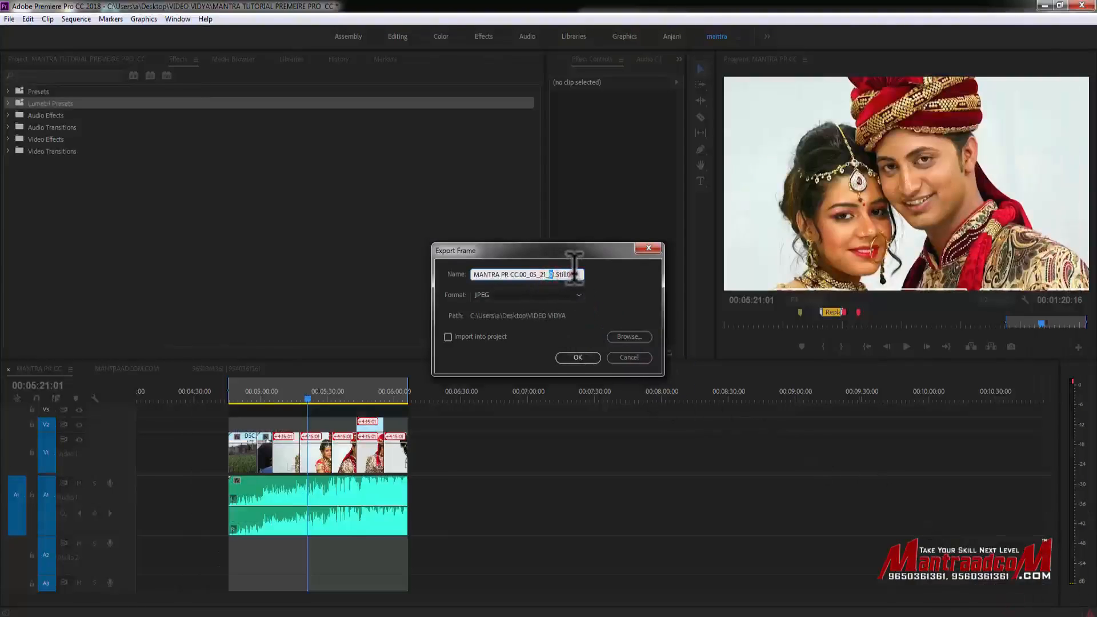
left_click(586, 359)
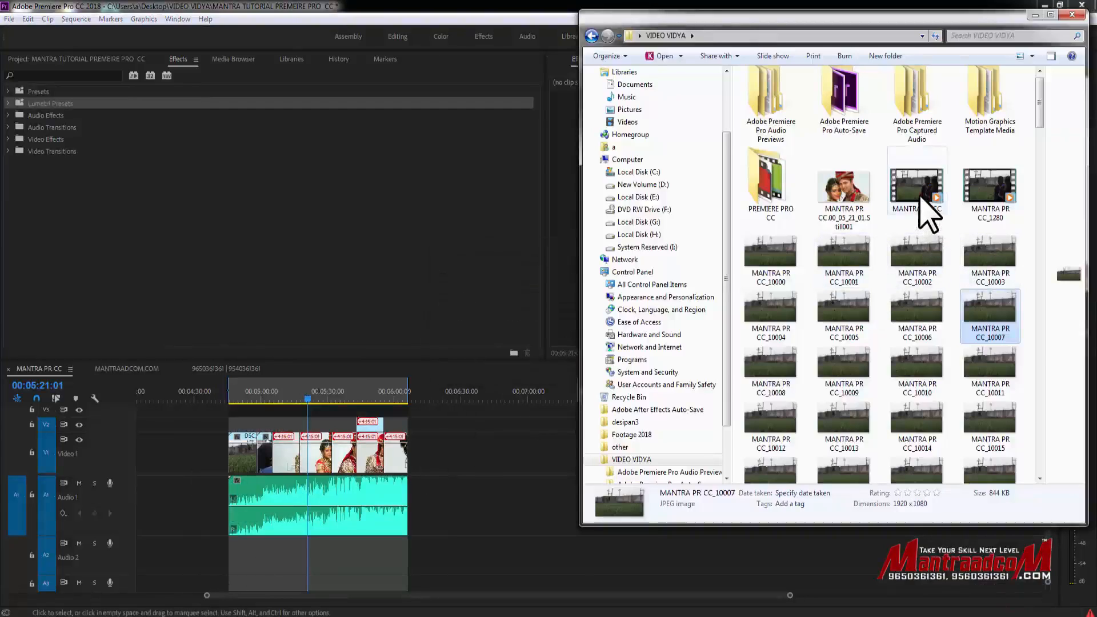
In Windows Explorer, delete the exported videos and JPEG sequence frames from MANTRA PR CC through MANTRA PR CC_10145 in the VIDEO VIDYA folder
left_click(920, 197)
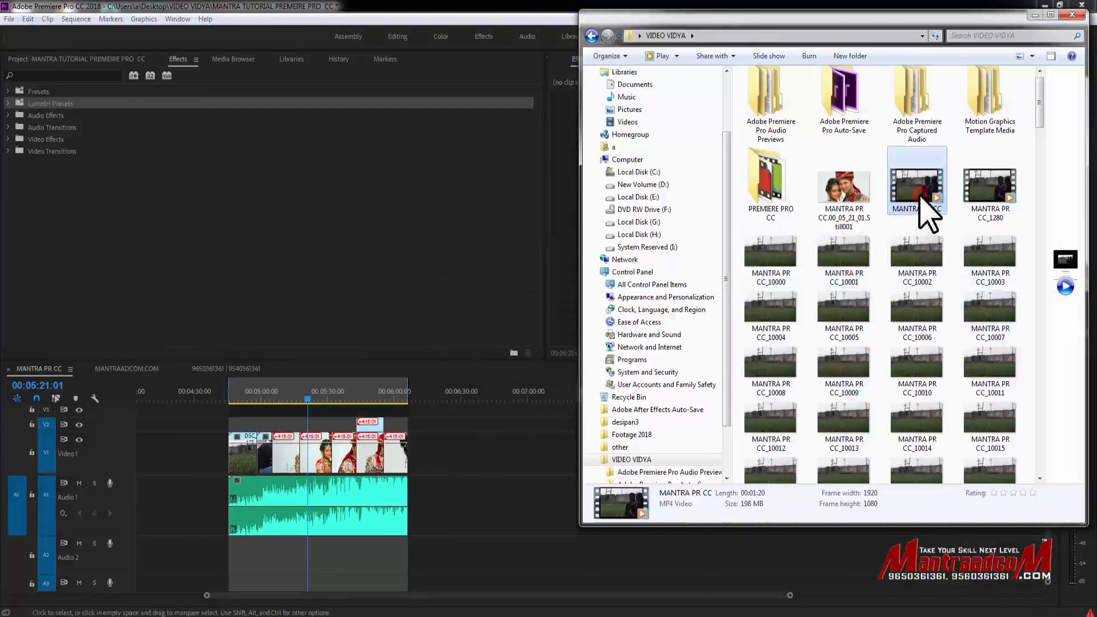
left_click_drag(1041, 119, 1069, 465)
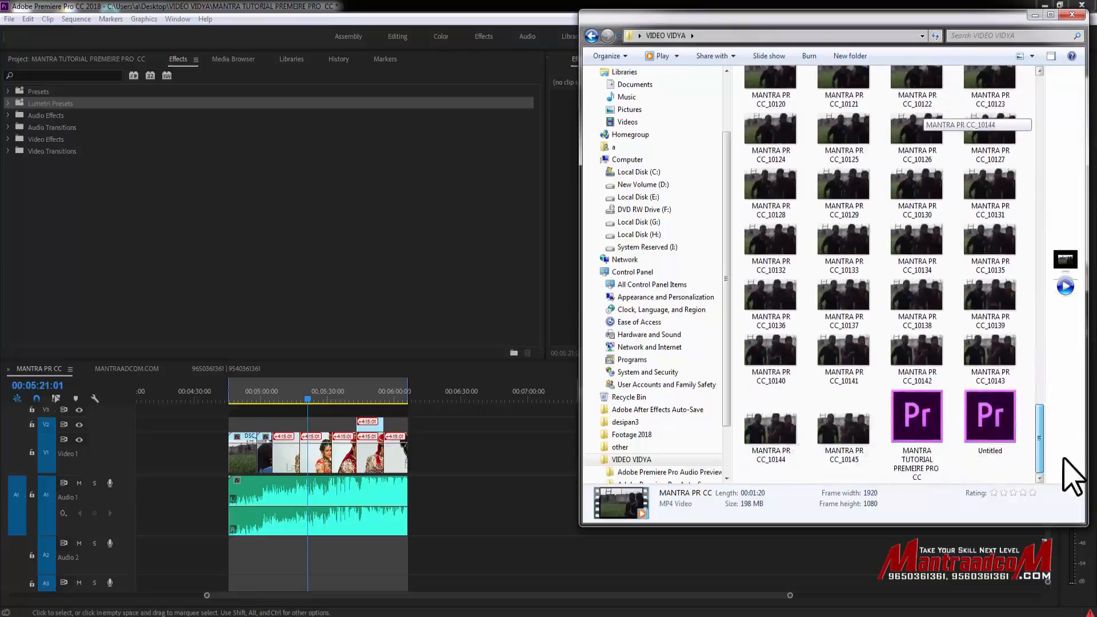
left_click(842, 429, "shift")
key("Delete")
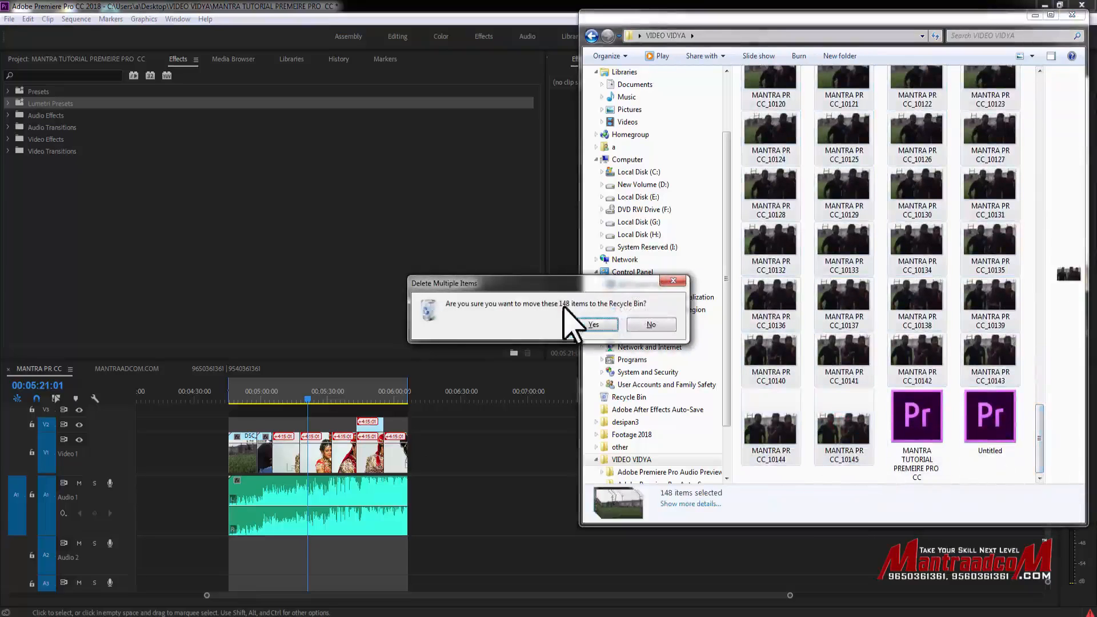
left_click(605, 324)
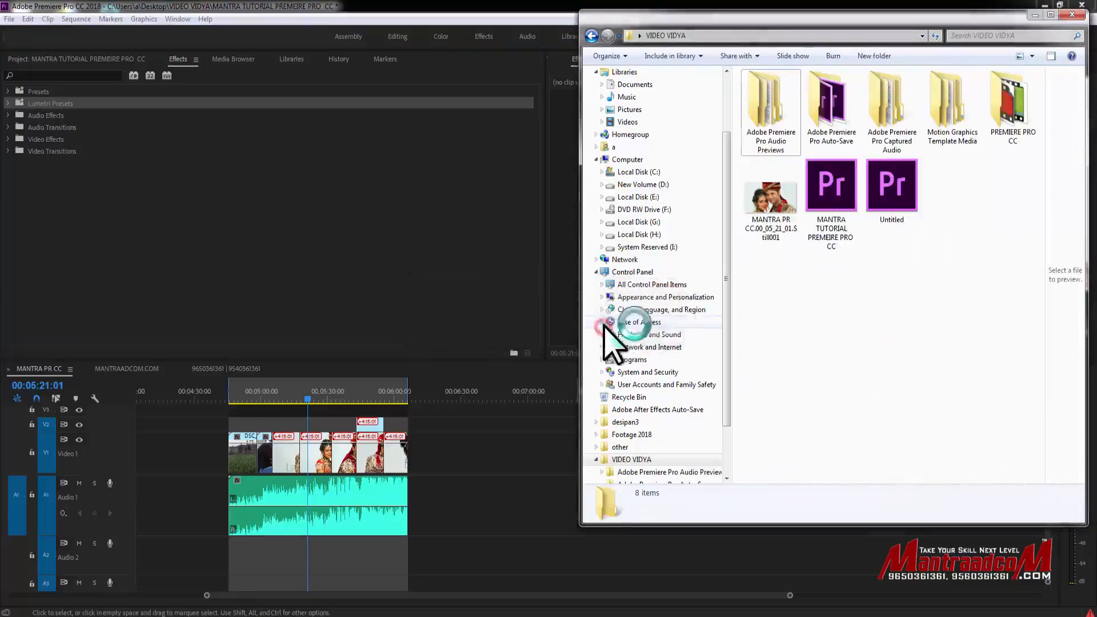
View the exported still frame in full size, close the image viewer and return to Premiere Pro
double_click(783, 217)
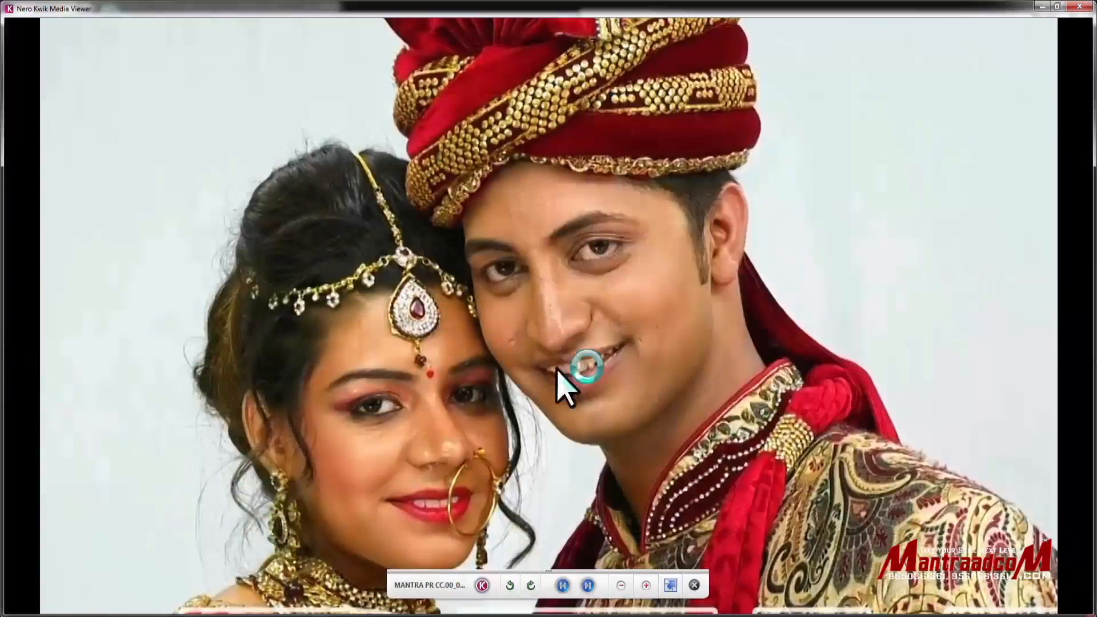
left_click(1079, 6)
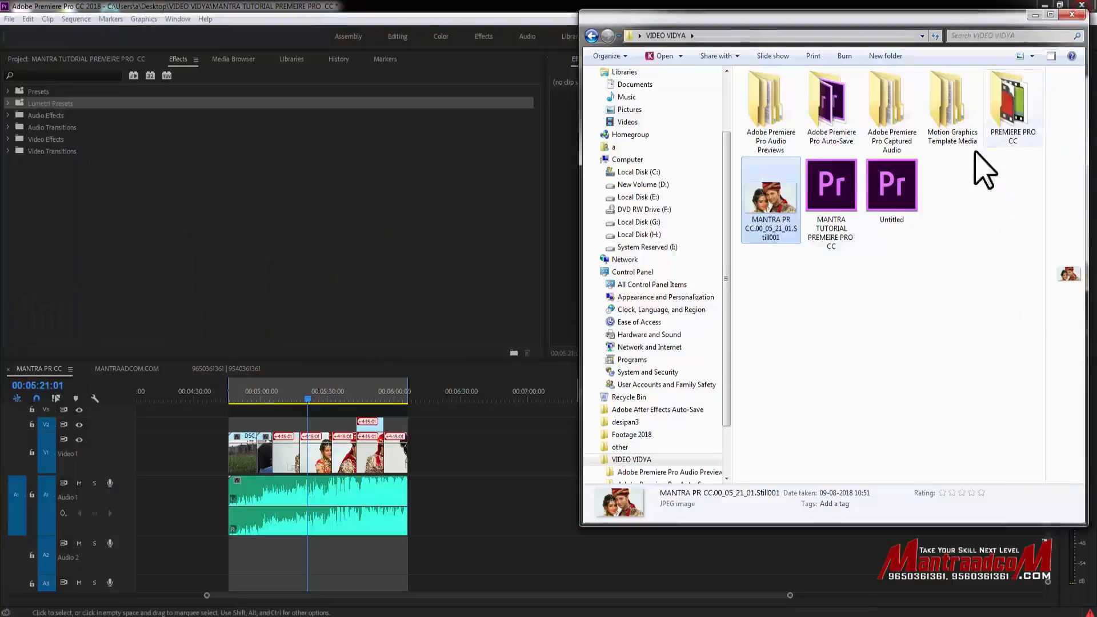
left_click(519, 250)
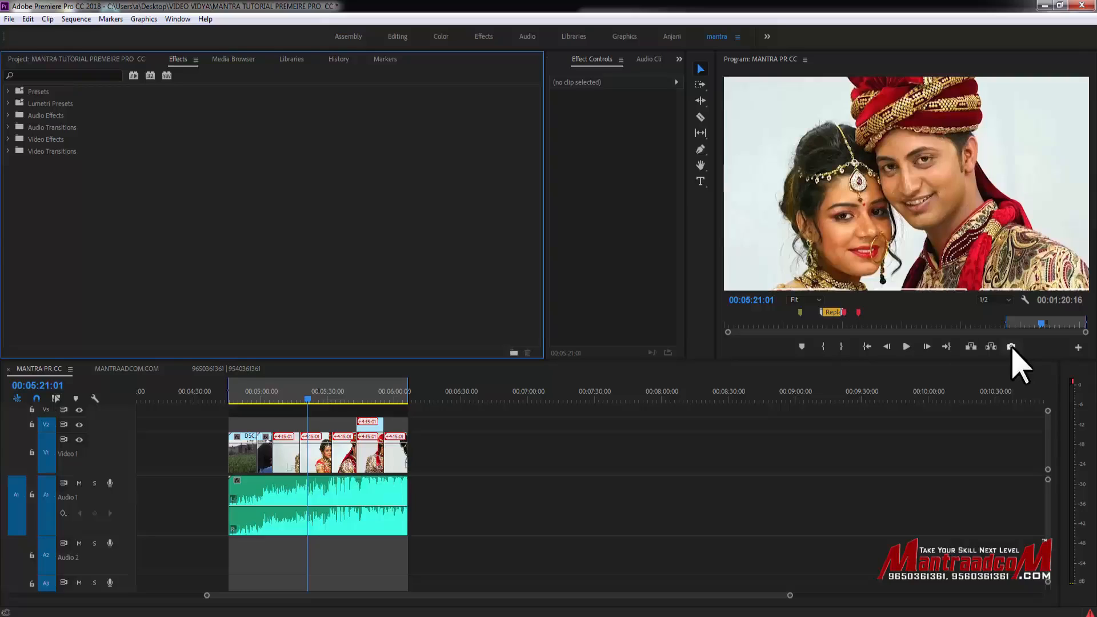
left_click(9, 19)
left_click(77, 383)
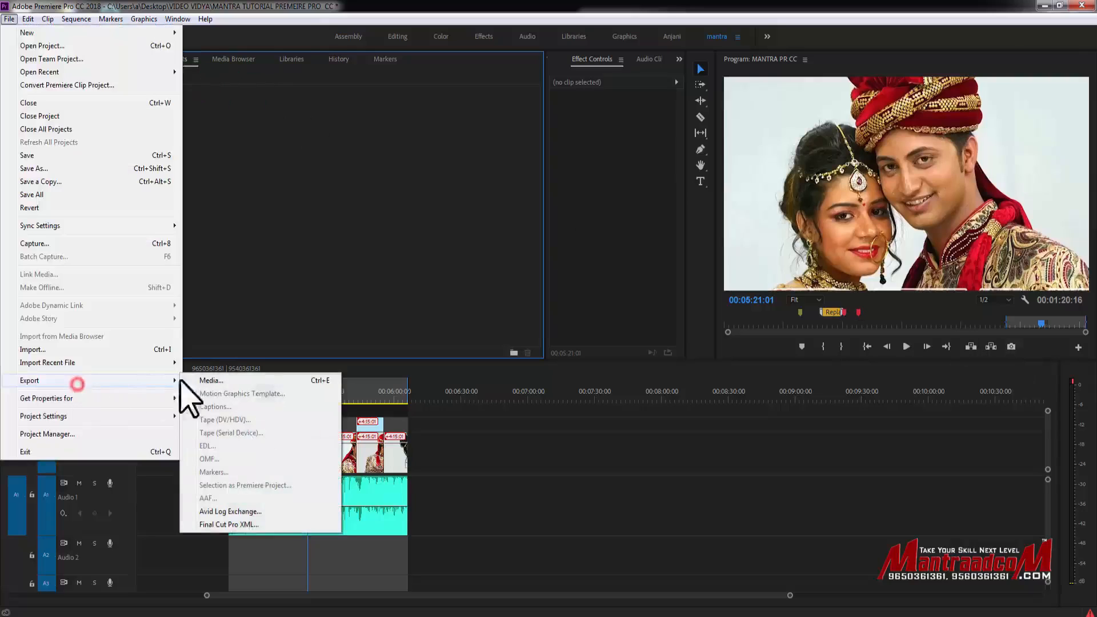
key("Escape")
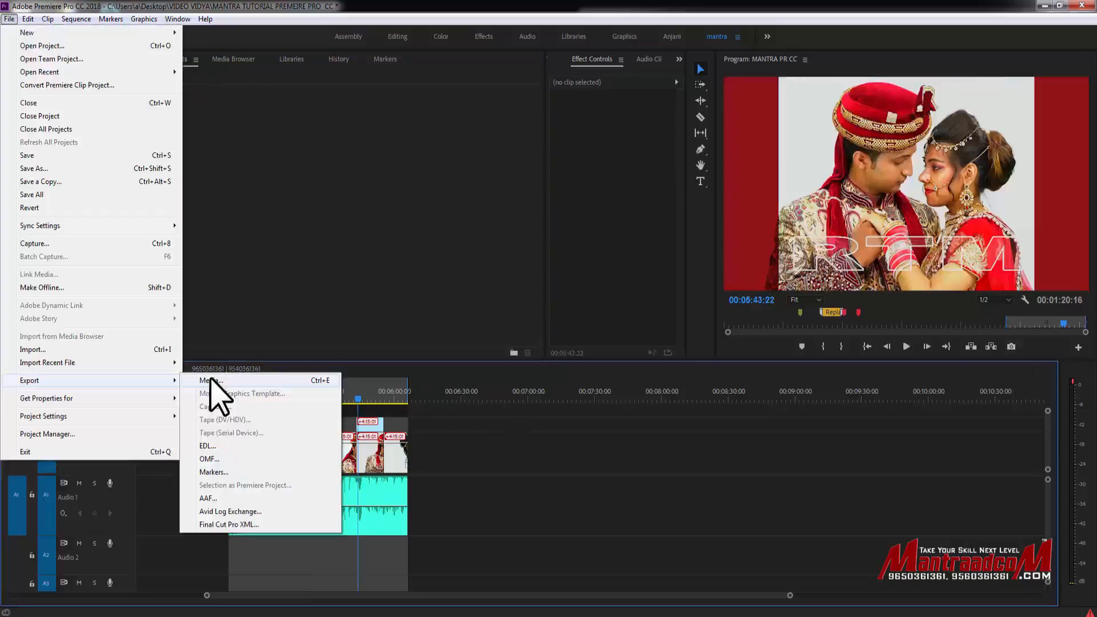
left_click(228, 380)
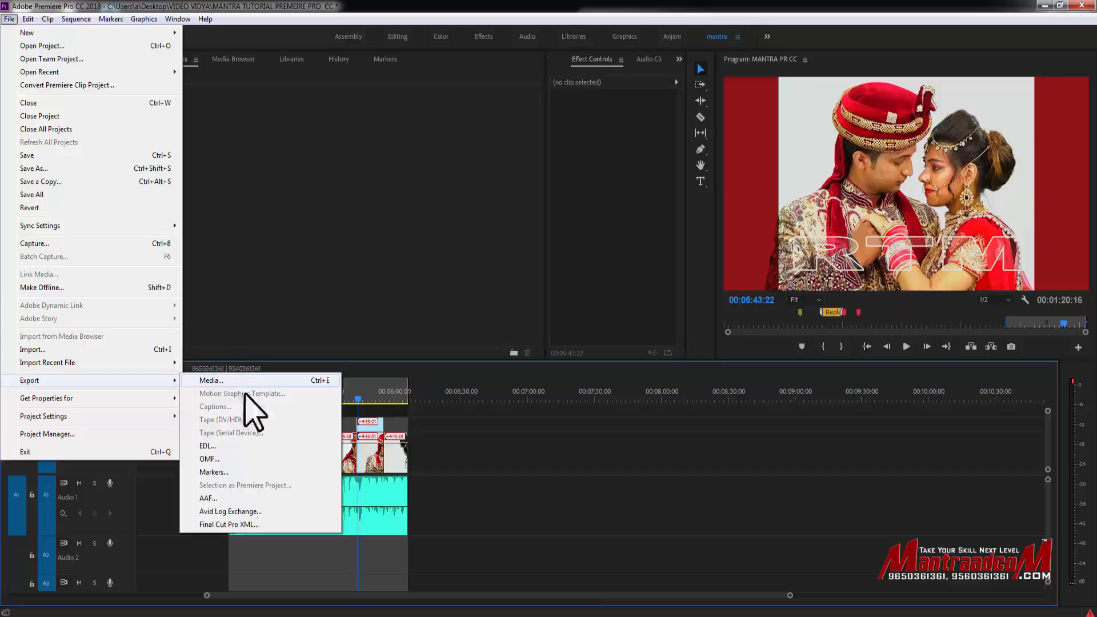
left_click(608, 514)
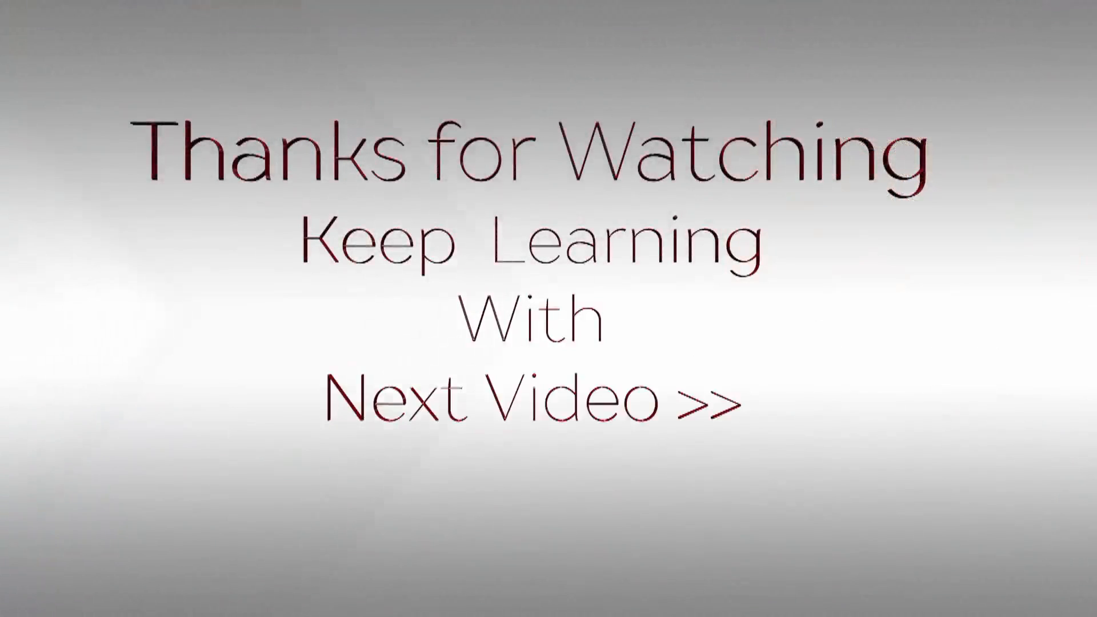